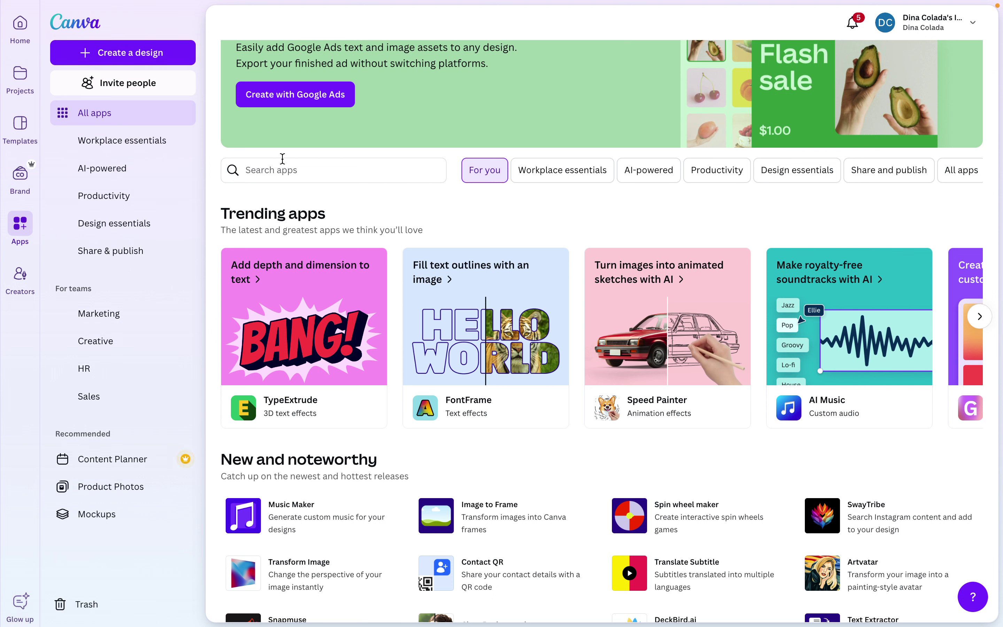
Find the DALL·E app by searching 'dalle' and use it in a new Facebook Post design
{"action": "left_click", "coordinate": [284, 171]}
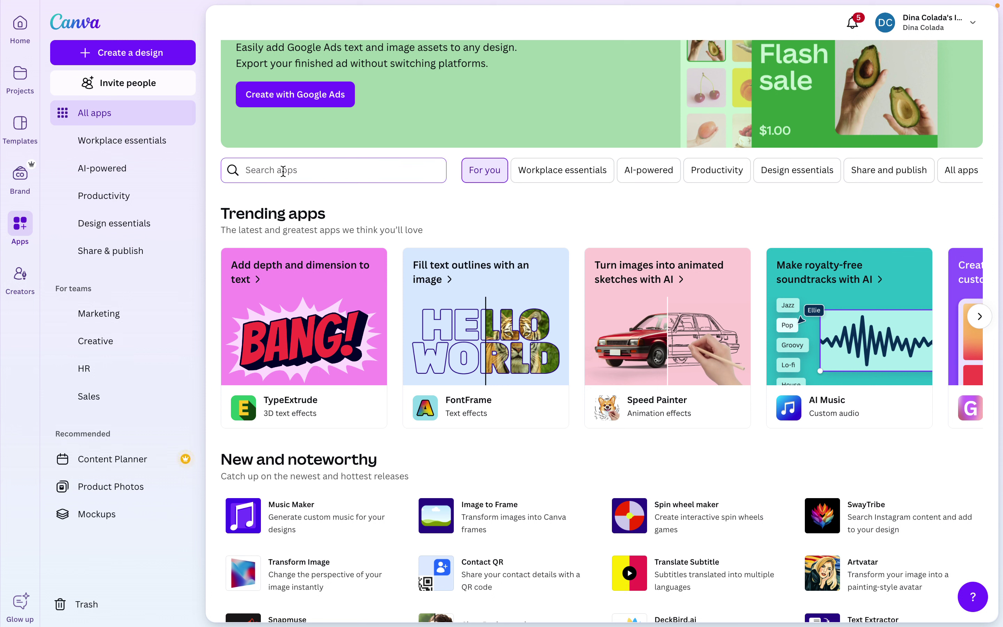
{"action": "type", "text": "dalle"}
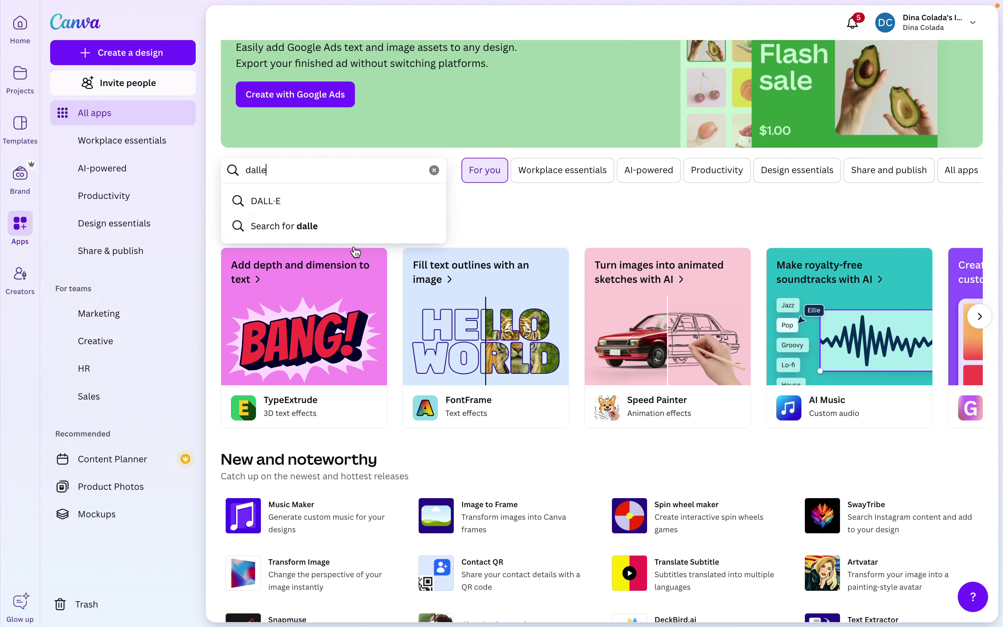
{"action": "left_click", "coordinate": [270, 202]}
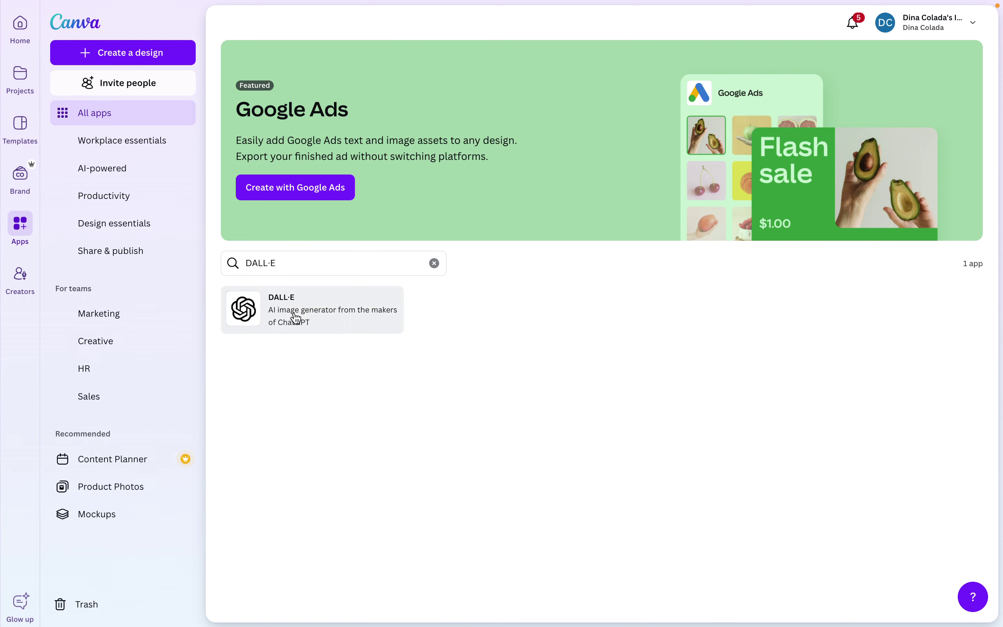
{"action": "left_click", "coordinate": [295, 318]}
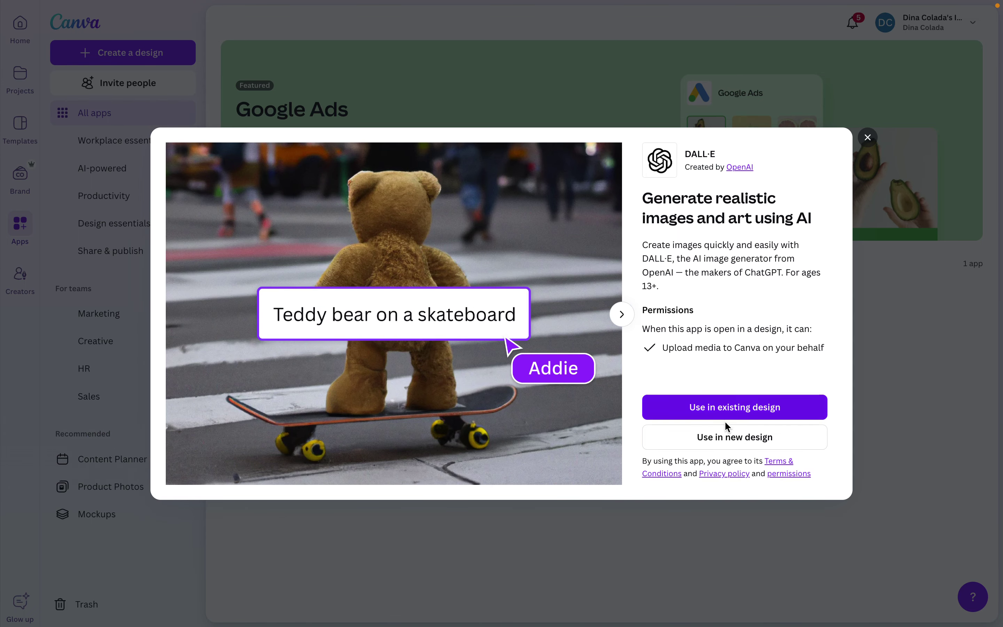
{"action": "left_click", "coordinate": [723, 439]}
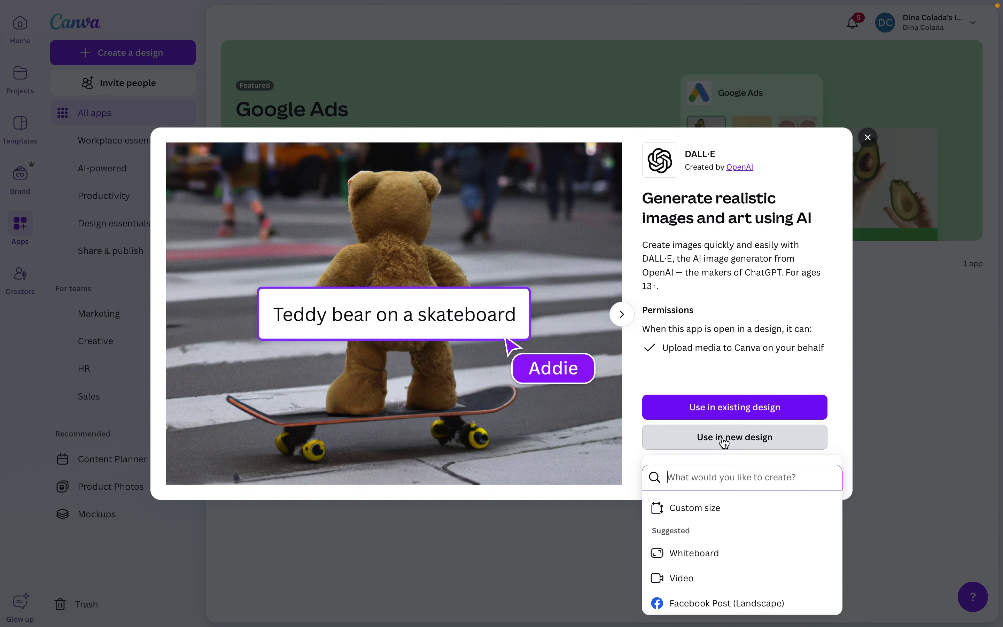
{"action": "scroll", "coordinate": [700, 551], "scroll_direction": "down", "scroll_amount": 2}
{"action": "left_click", "coordinate": [699, 552]}
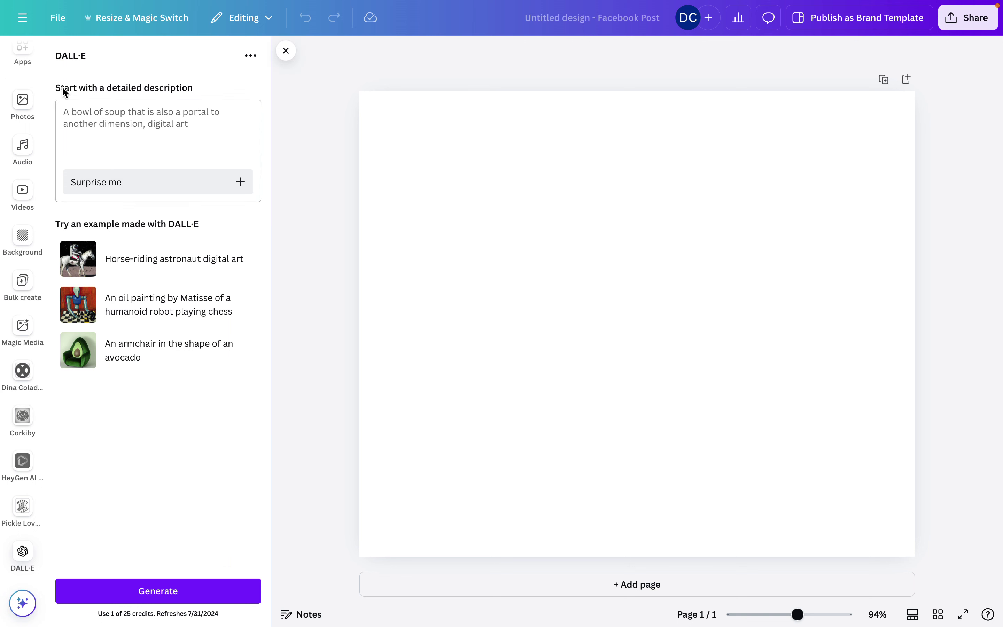
Write a DALL·E prompt for photorealistic bootcamp students, a front screen, and the Los Angeles skyline outside the window
{"action": "left_click", "coordinate": [85, 119]}
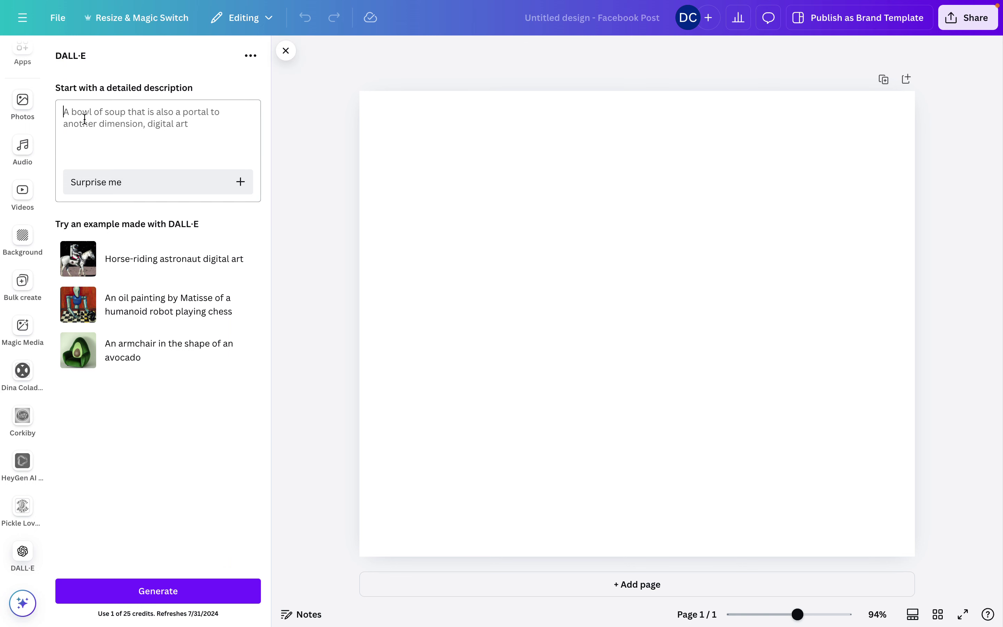
{"action": "type", "text": "Lets creaitn"}
{"action": "key", "text": "ctrl+a"}
{"action": "key", "text": "BackSpace"}
{"action": "type", "text": "make an imageo"}
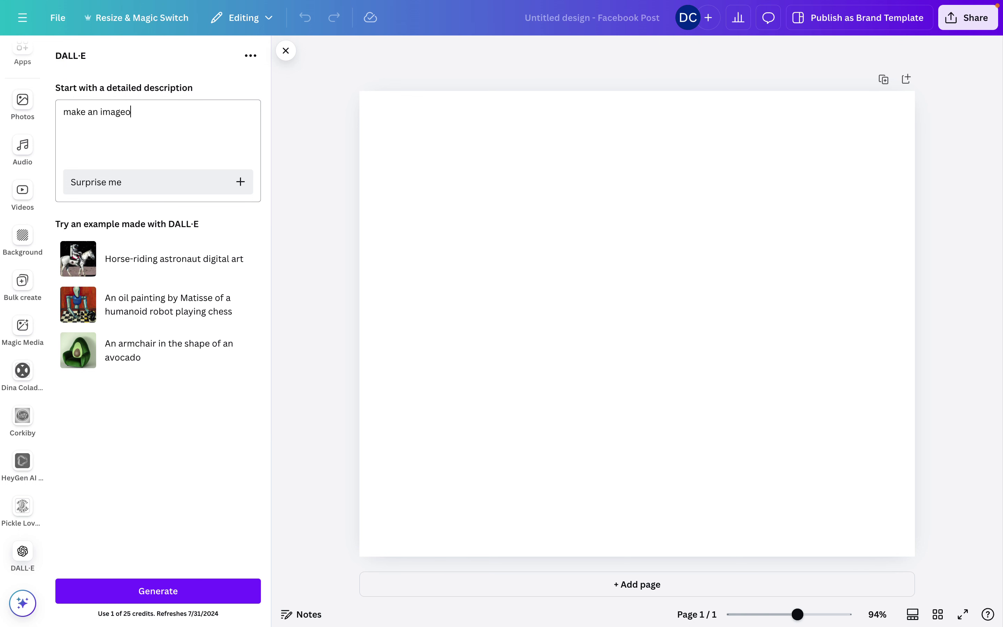
{"action": "type", "text": "f students at th"}
{"action": "key", "text": "BackSpace"}
{"action": "key", "text": "BackSpace"}
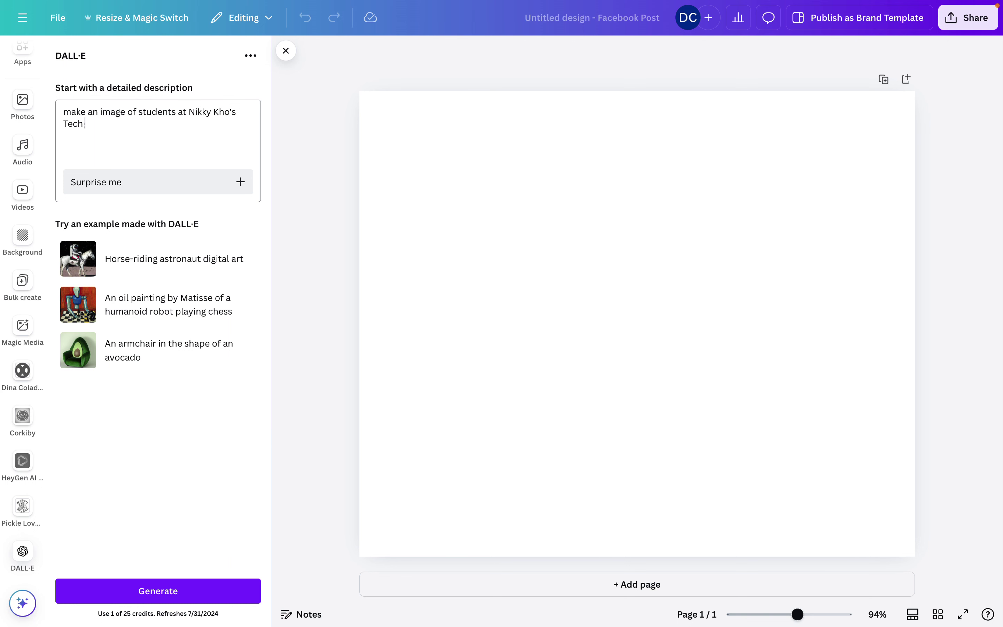
{"action": "type", "text": " Mans"}
{"action": "key", "text": "BackSpace"}
{"action": "type", "text": "for "}
{"action": "type", "text": "the Real AI Dynamic"}
{"action": "type", "text": "s Bootca"}
{"action": "type", "text": "mp. Phot"}
{"action": "type", "text": "o rea"}
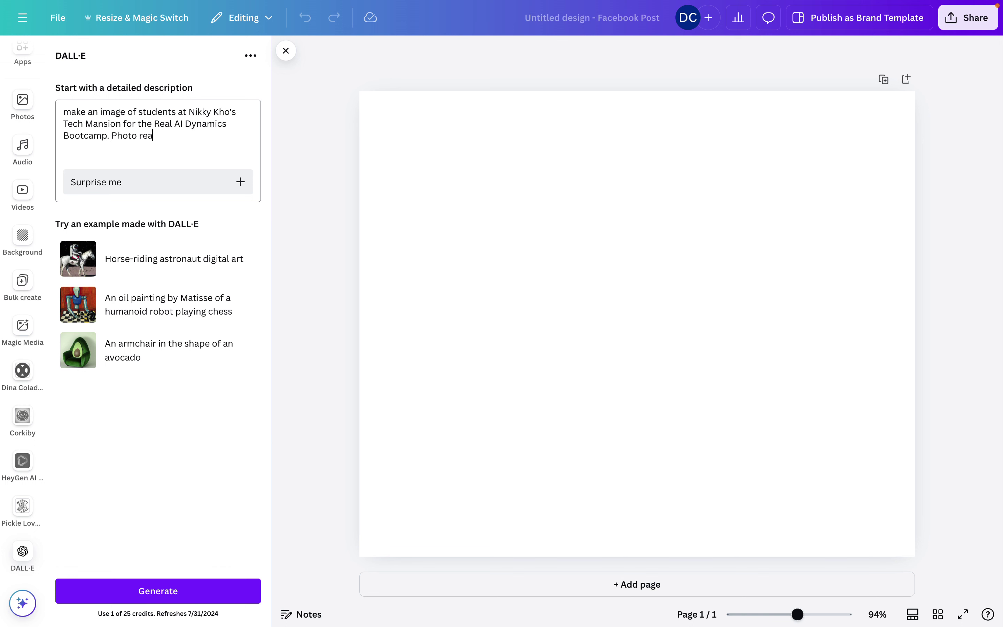
{"action": "type", "text": "listic with a scre"}
{"action": "type", "text": "en ib"}
{"action": "key", "text": "BackSpace"}
{"action": "type", "text": "en in the front and the Las Angesle"}
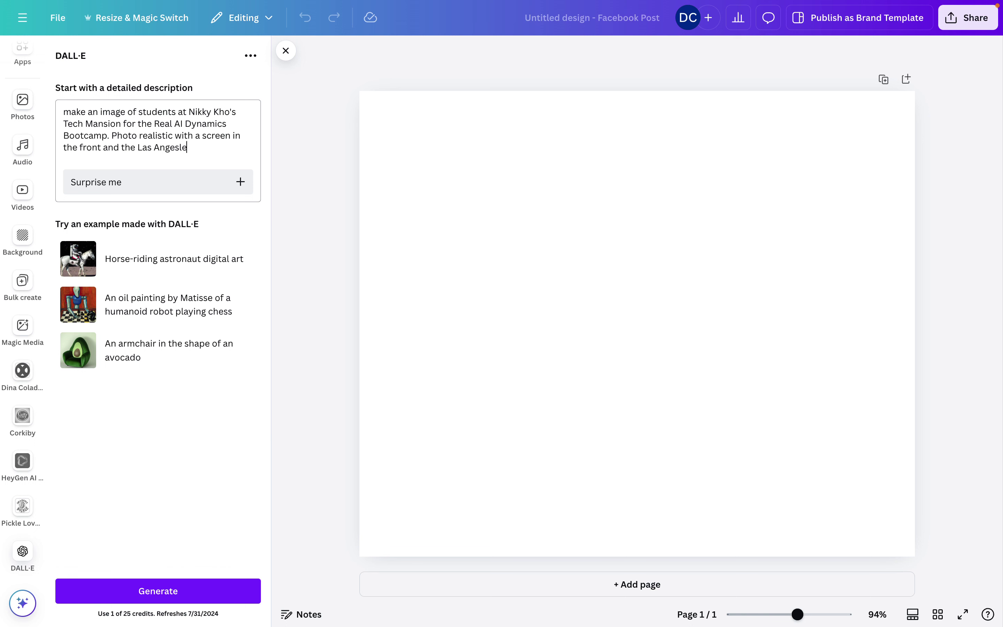
{"action": "type", "text": "s Skyline "}
{"action": "type", "text": "outside"}
{"action": "key", "text": "BackSpace"}
{"action": "key", "text": "BackSpace"}
{"action": "key", "text": "BackSpace"}
{"action": "type", "text": "ide the window to the left"}
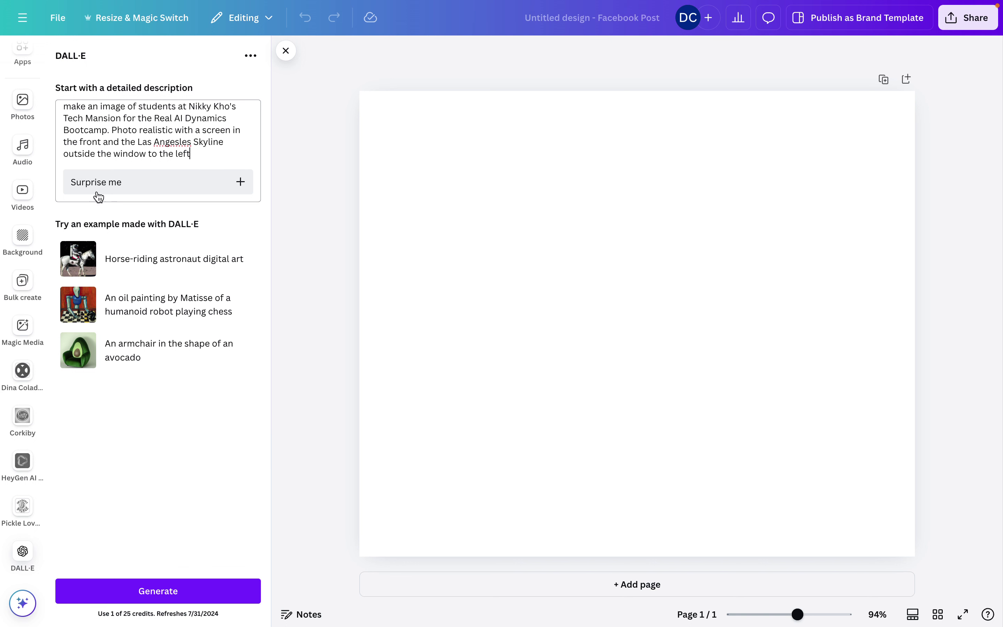
Generate images, add the second office-with-skyline result, and stretch it to fill the page
{"action": "left_click", "coordinate": [153, 597]}
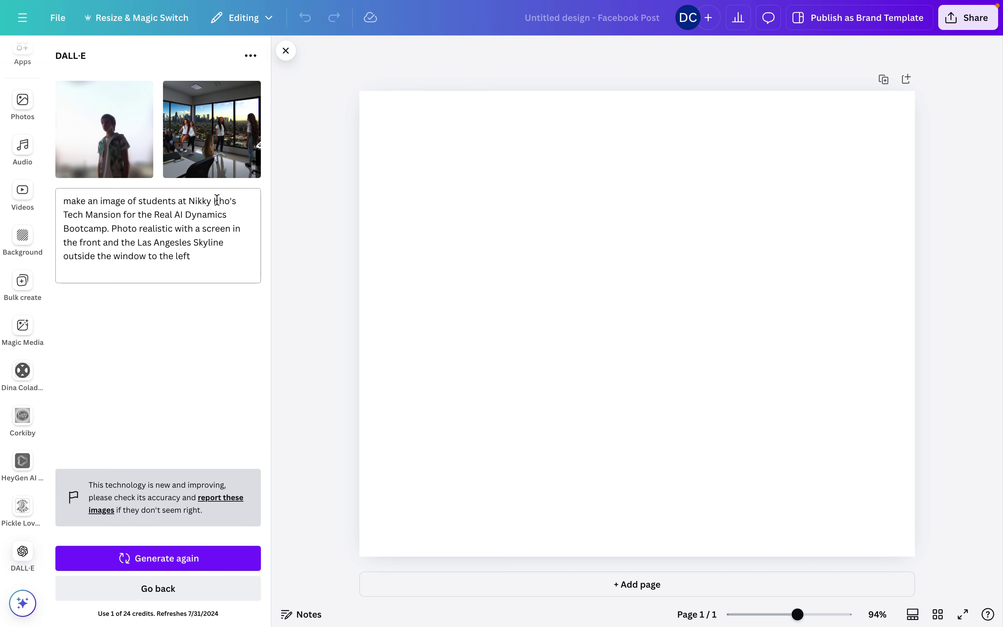
{"action": "left_click", "coordinate": [215, 146]}
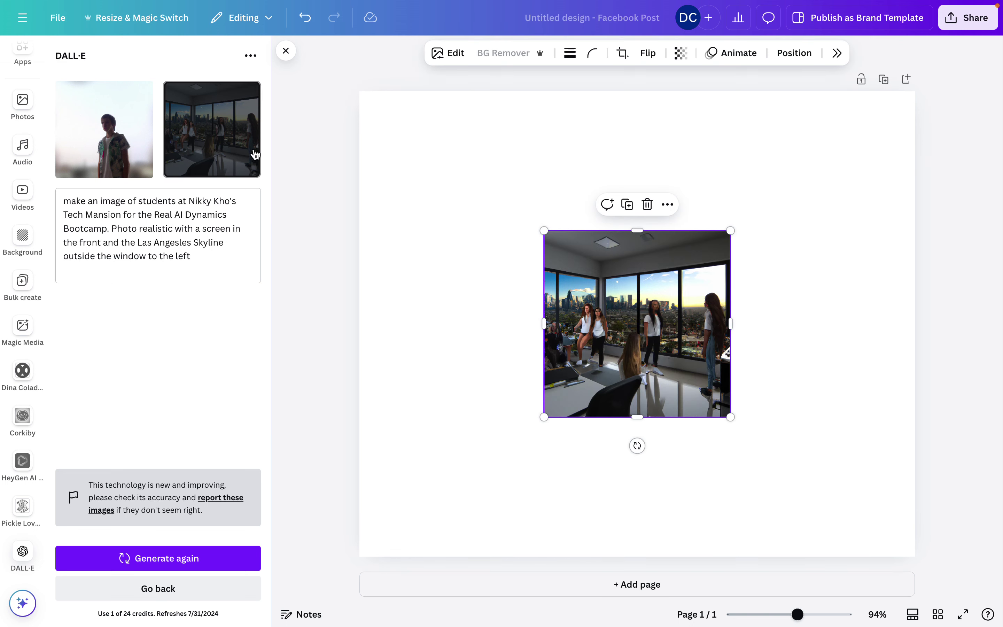
{"action": "left_click_drag", "start_coordinate": [543, 230], "coordinate": [317, 89]}
{"action": "left_click_drag", "start_coordinate": [731, 418], "coordinate": [989, 559]}
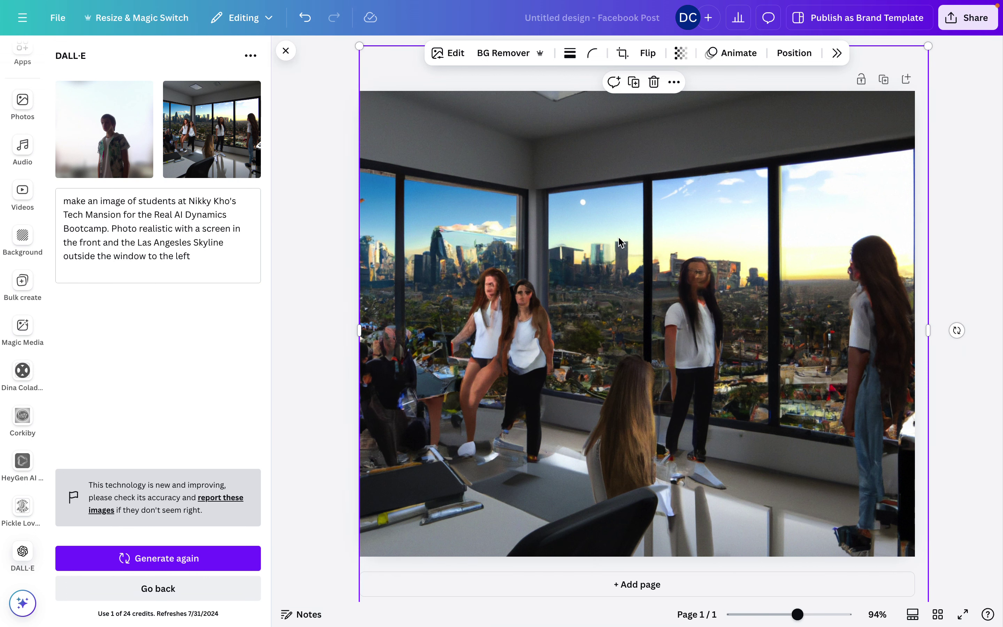
{"action": "left_click_drag", "start_coordinate": [623, 244], "coordinate": [617, 218]}
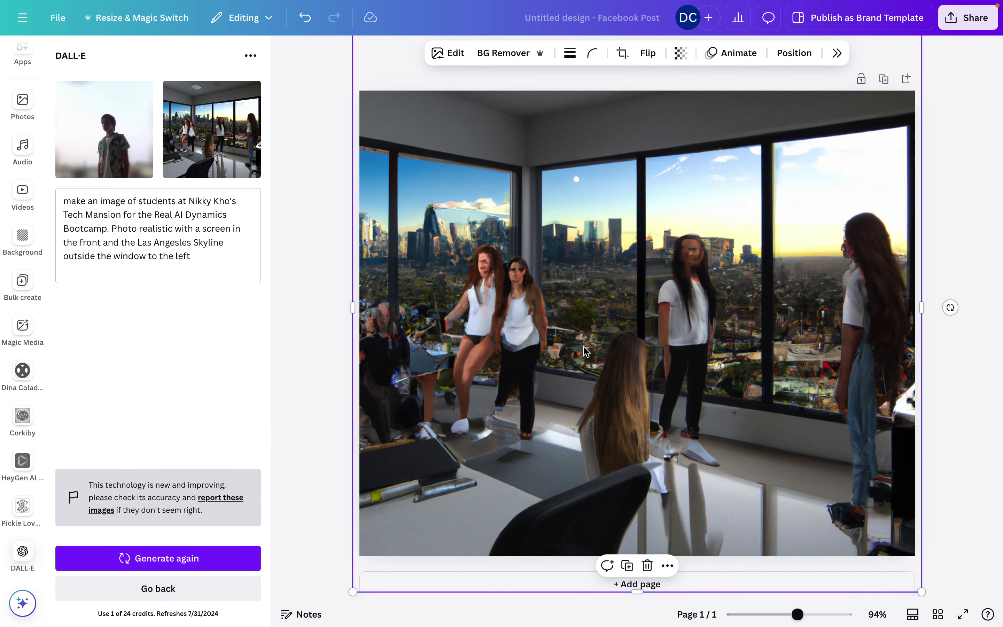
{"action": "left_click_drag", "start_coordinate": [584, 347], "coordinate": [584, 357]}
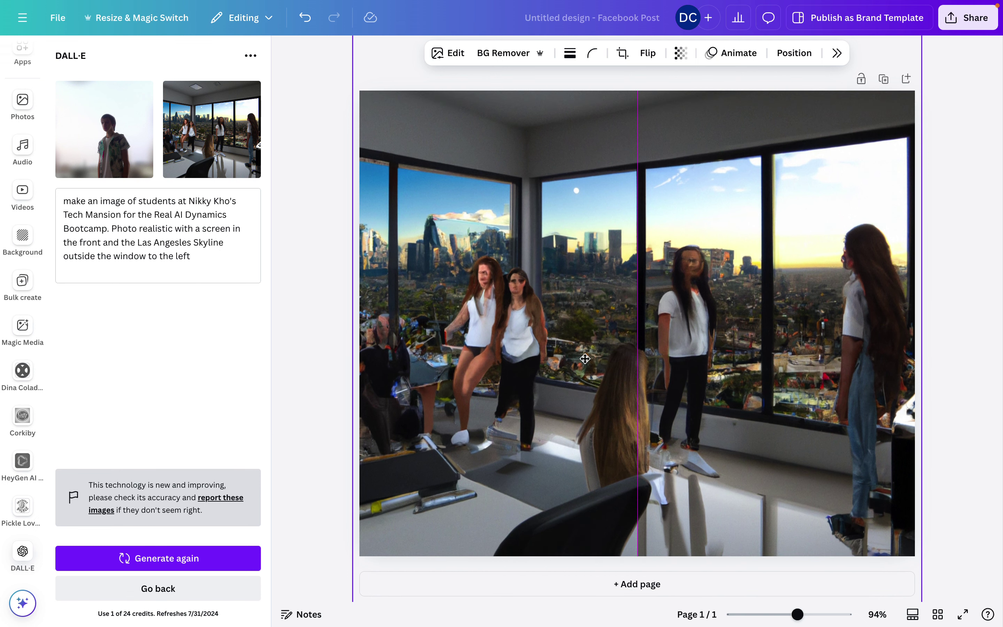
{"action": "left_click", "coordinate": [139, 559]}
Regenerate from a 'Los Angeles skyline through glass windows' prompt and delete the office image
{"action": "left_click_drag", "start_coordinate": [215, 257], "coordinate": [42, 195]}
{"action": "type", "text": "come up with a"}
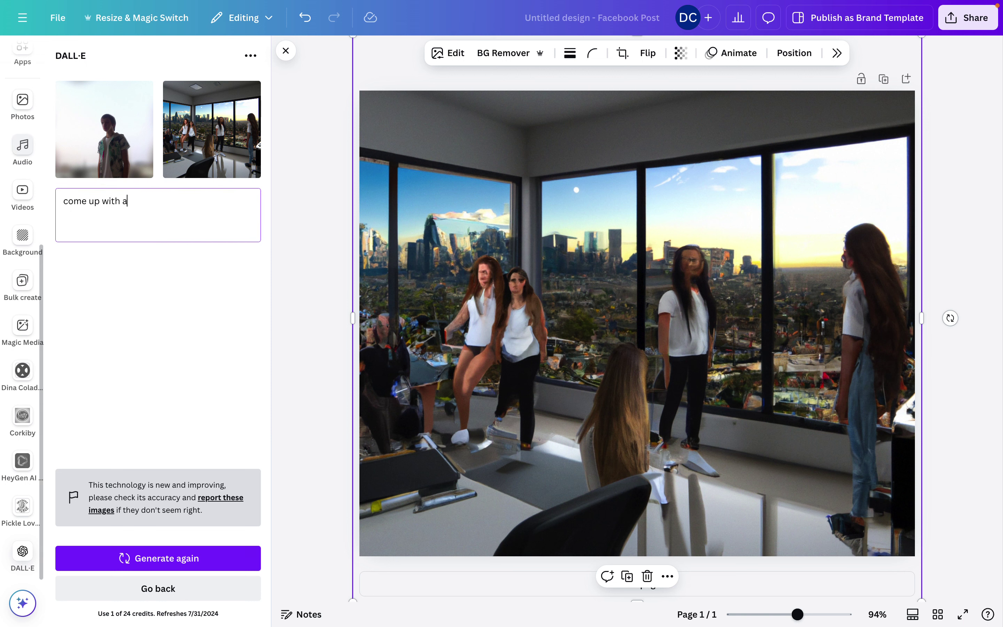
{"action": "type", "text": "he lastangeles skyeline "}
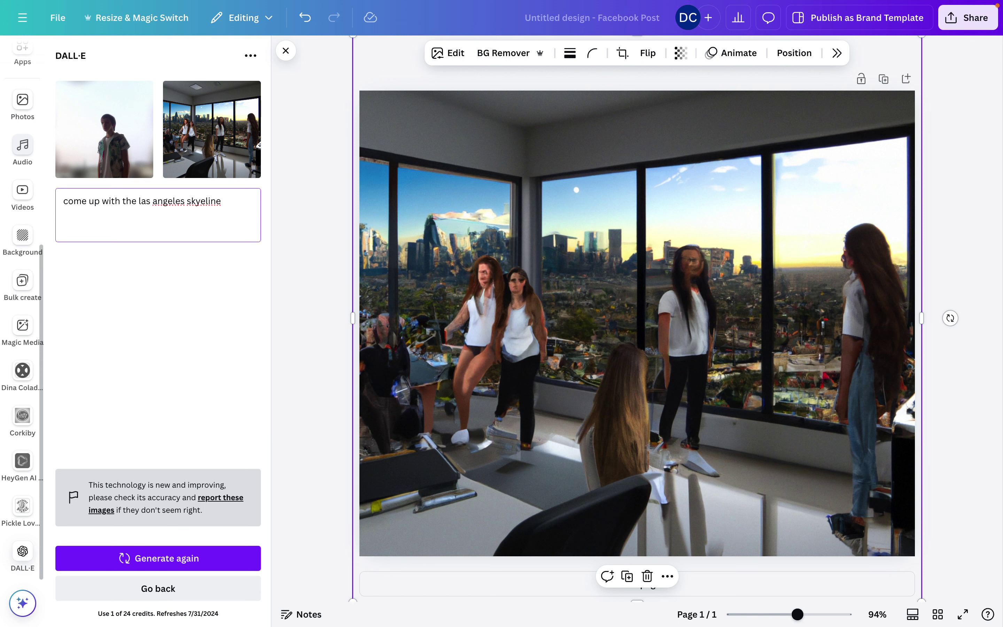
{"action": "type", "text": "rhogut"}
{"action": "type", "text": "thg"}
{"action": "key", "text": "BackSpace"}
{"action": "type", "text": "rough glass windows"}
{"action": "left_click", "coordinate": [137, 558]}
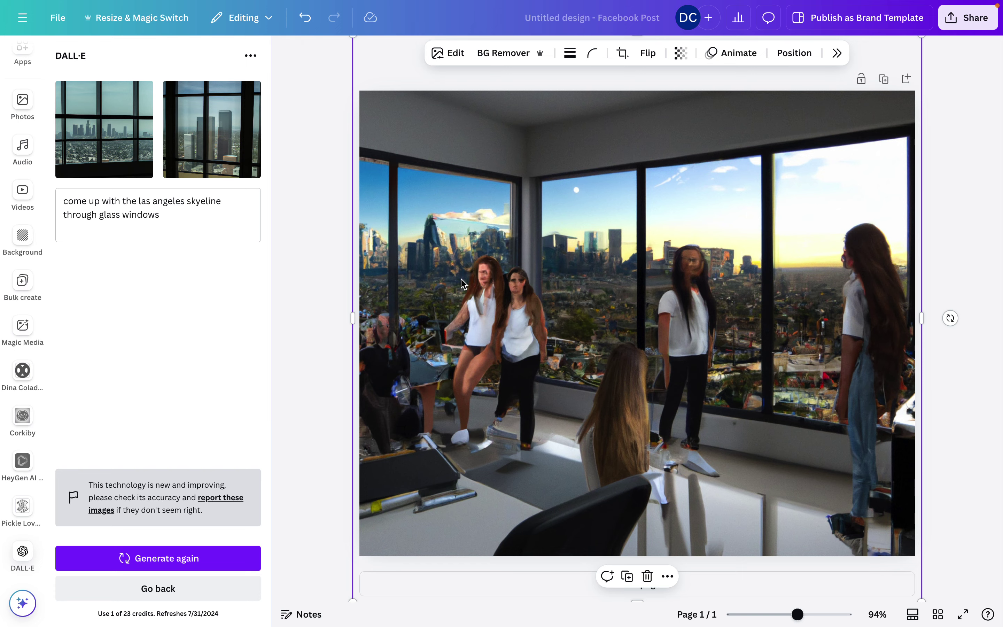
{"action": "key", "text": "Delete"}
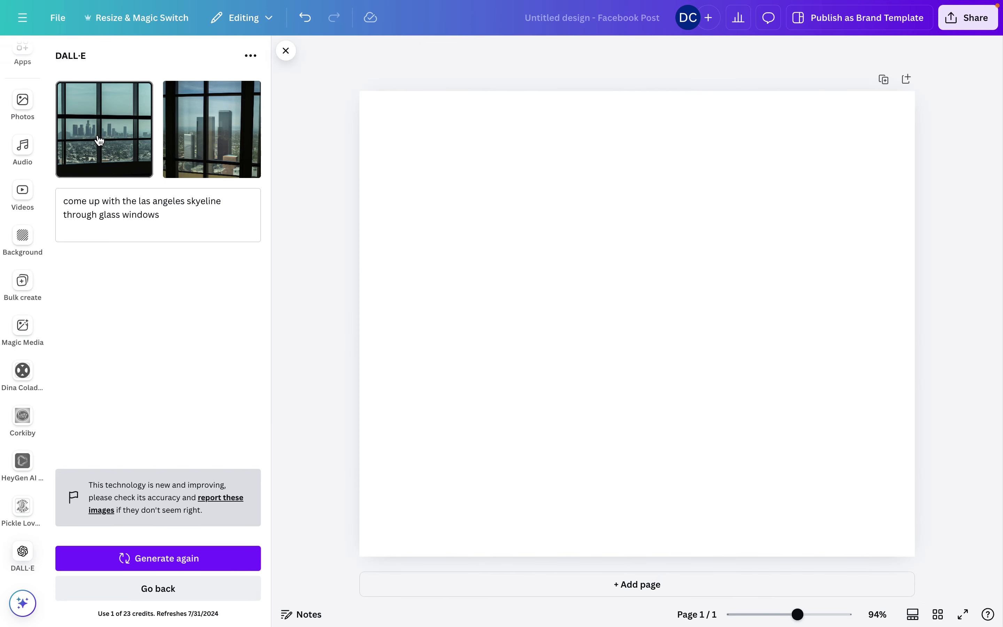
Add the first skyline-through-windows image, remove the accidental duplicate, and stretch it across the page
{"action": "left_click", "coordinate": [99, 139]}
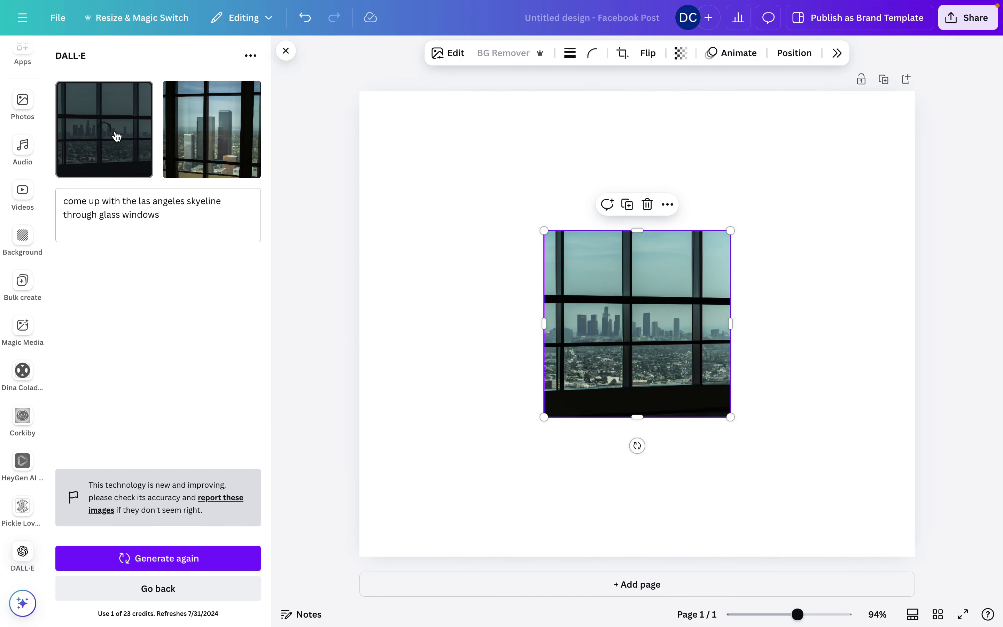
{"action": "left_click_drag", "start_coordinate": [543, 227], "coordinate": [443, 264]}
{"action": "left_click", "coordinate": [443, 264]}
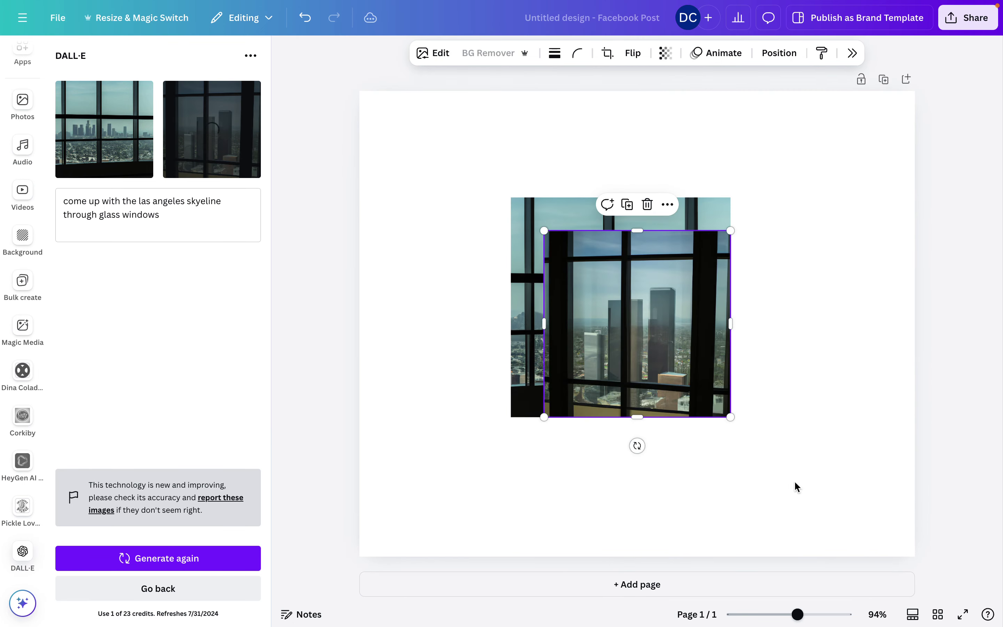
{"action": "key", "text": "Delete"}
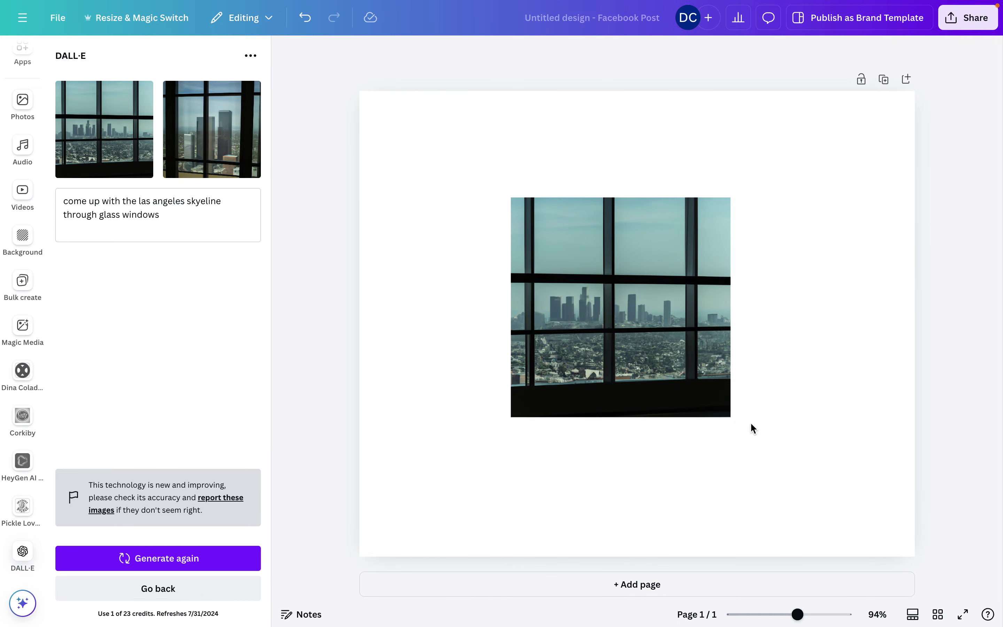
{"action": "left_click", "coordinate": [718, 407]}
{"action": "left_click_drag", "start_coordinate": [726, 413], "coordinate": [922, 608]}
{"action": "left_click_drag", "start_coordinate": [514, 200], "coordinate": [279, 137]}
{"action": "left_click", "coordinate": [280, 137]}
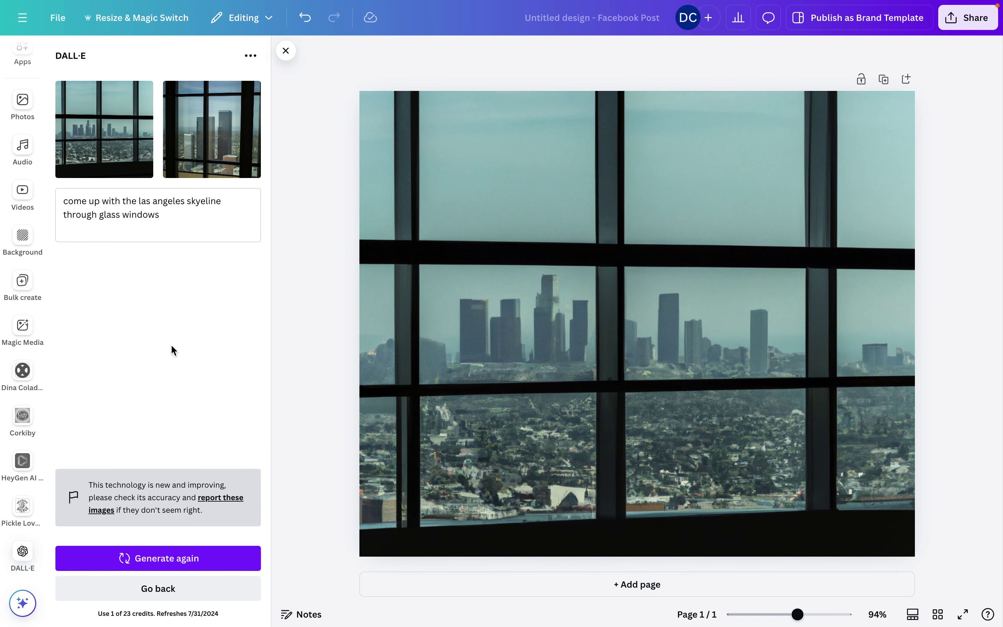
Replace the prompt with a request for a unique lemonade stand logo called "Squeeze Me"
{"action": "left_click_drag", "start_coordinate": [160, 215], "coordinate": [64, 202]}
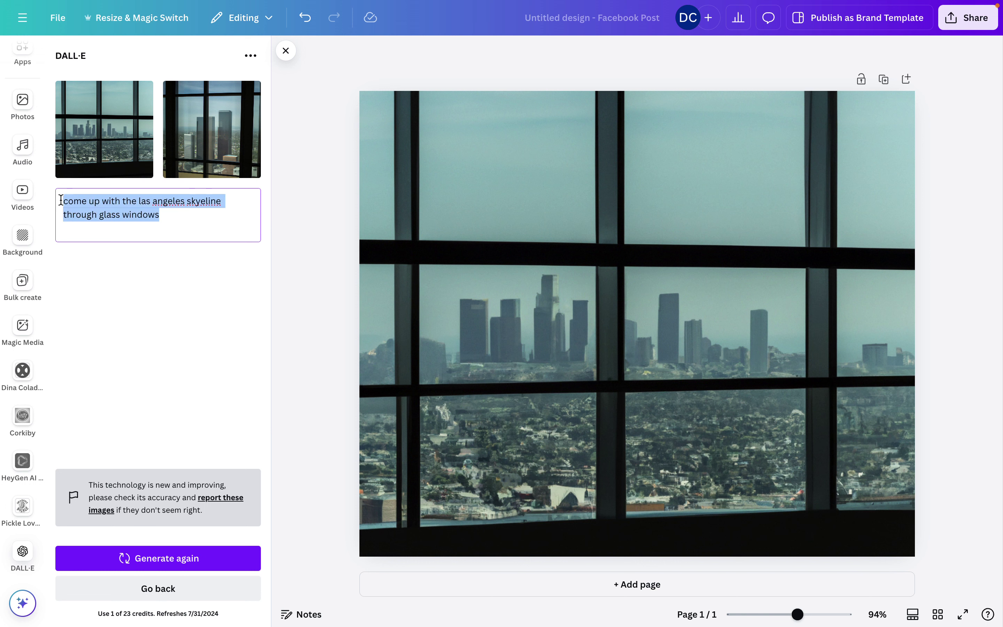
{"action": "key", "text": "BackSpace"}
{"action": "type", "text": "m"}
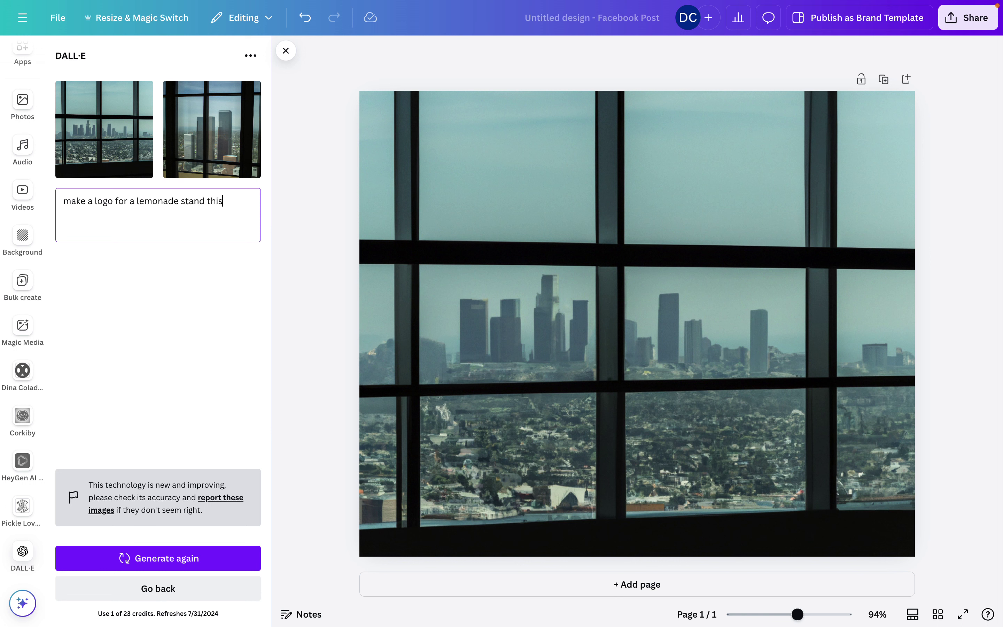
{"action": "type", "text": "er"}
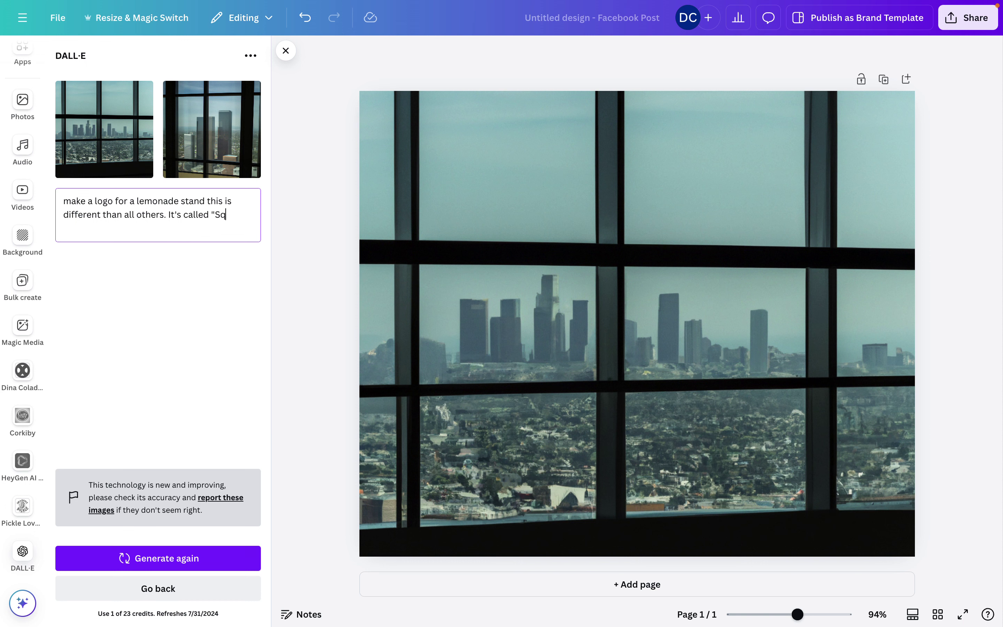
{"action": "type", "text": "Me"}
{"action": "key", "text": "shift+Return"}
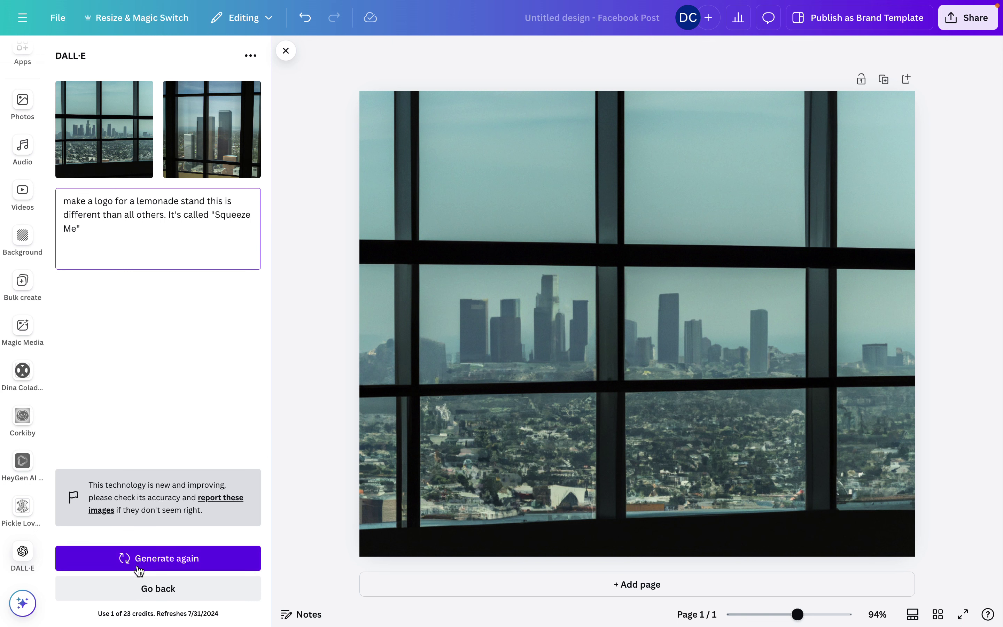
Generate two new Squeeze Me lemonade stand logo options
{"action": "left_click", "coordinate": [139, 560]}
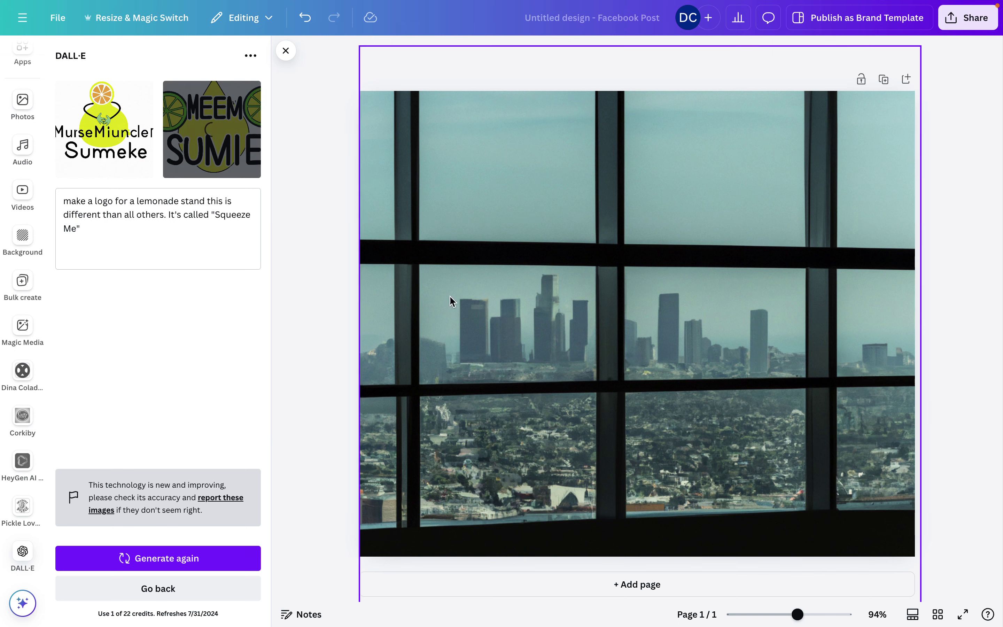
Enlarge the MEEM SUMIE logo, regenerate from 'make a lemonade stand logo', and add the Lamornde logo
{"action": "left_click_drag", "start_coordinate": [545, 231], "coordinate": [290, 129]}
{"action": "left_click_drag", "start_coordinate": [522, 252], "coordinate": [522, 293]}
{"action": "left_click", "coordinate": [189, 241]}
{"action": "key", "text": "ctrl+a"}
{"action": "key", "text": "BackSpace"}
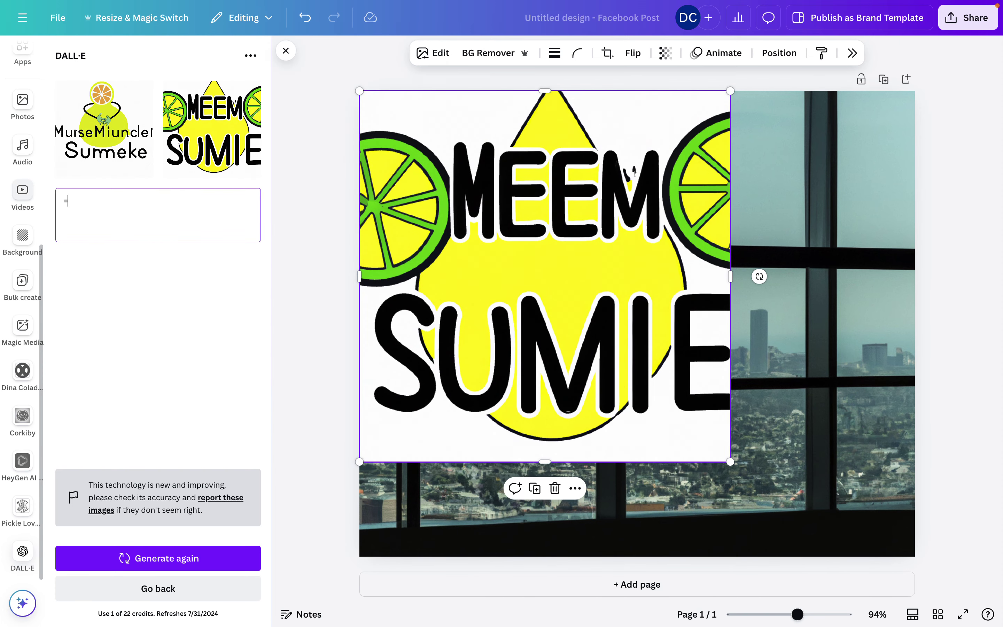
{"action": "type", "text": "make a lemonade stand logo"}
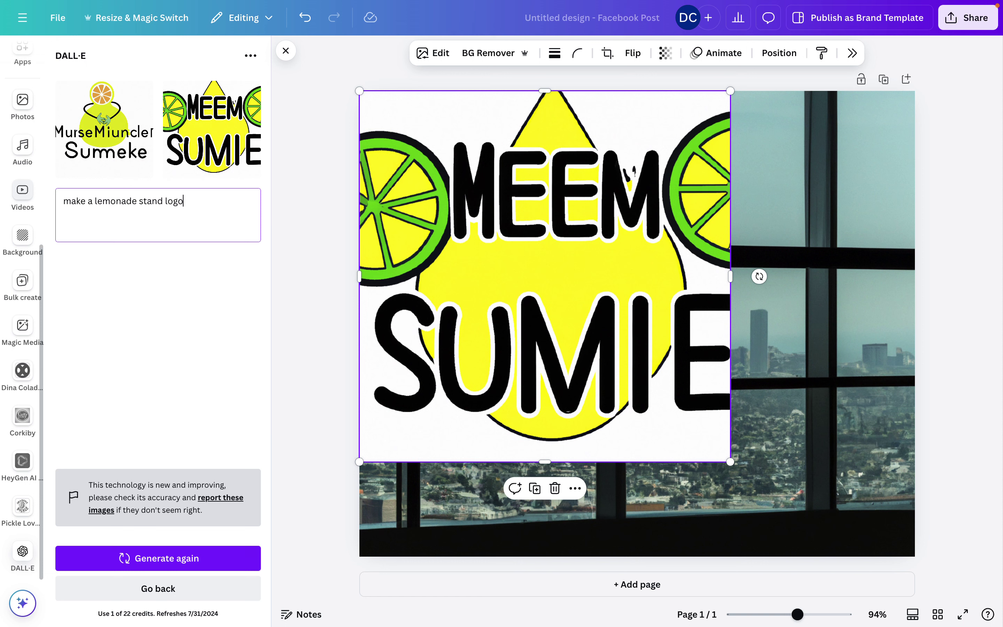
{"action": "left_click", "coordinate": [166, 558]}
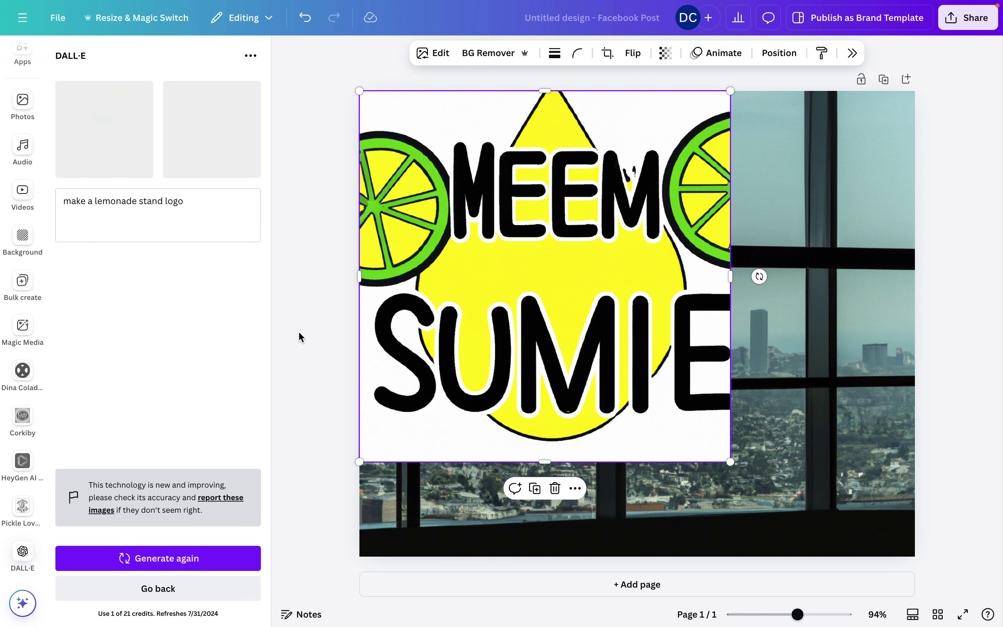
{"action": "left_click", "coordinate": [249, 172]}
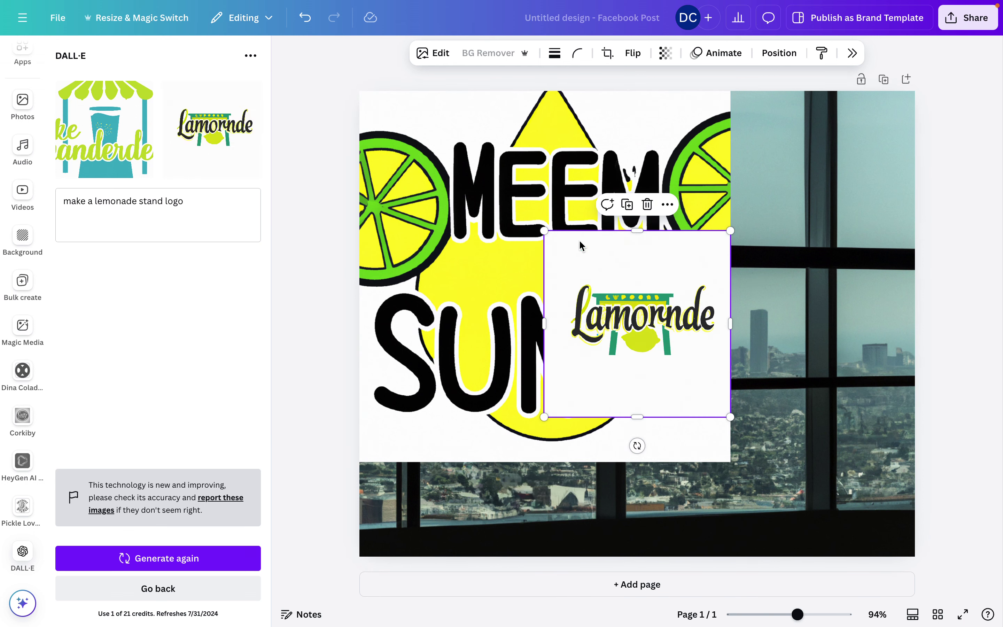
Enlarge the Lamornde logo to 891 × 891 across the page and open its Edit options
{"action": "left_click_drag", "start_coordinate": [544, 229], "coordinate": [298, 92]}
{"action": "left_click_drag", "start_coordinate": [731, 415], "coordinate": [988, 579]}
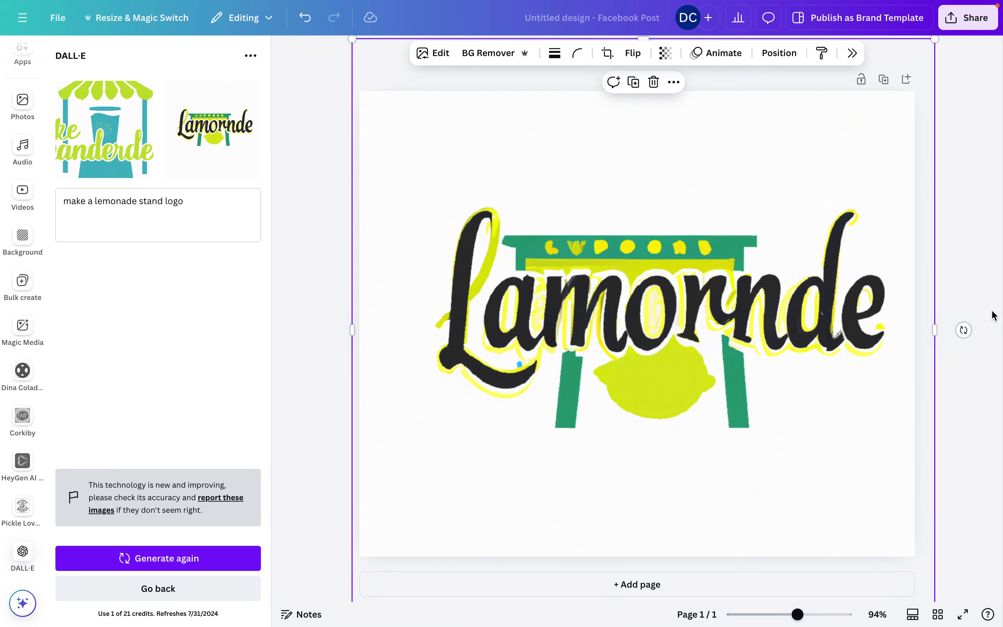
{"action": "left_click", "coordinate": [317, 138]}
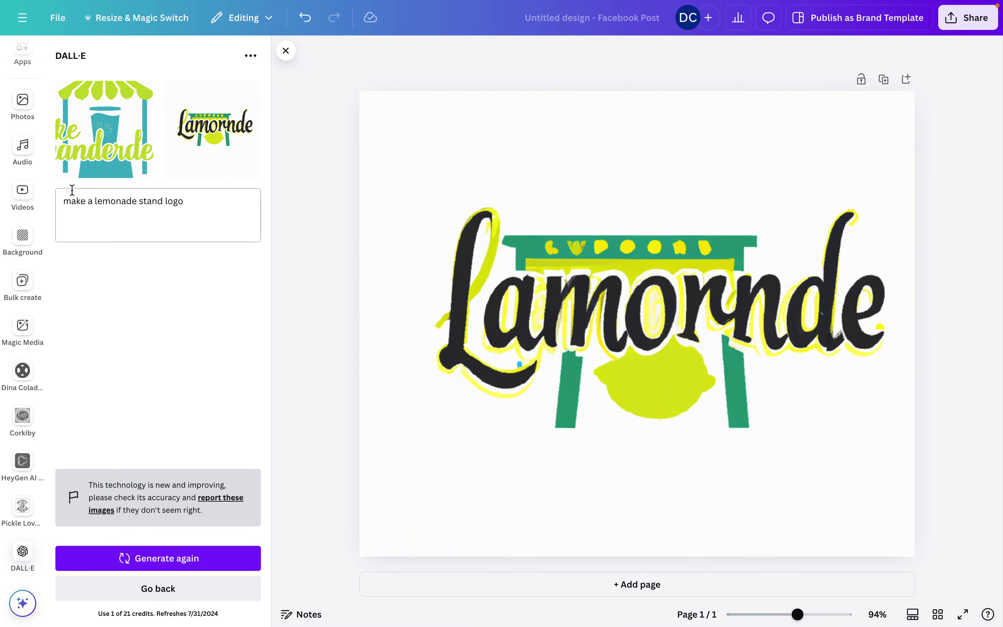
{"action": "left_click", "coordinate": [425, 258]}
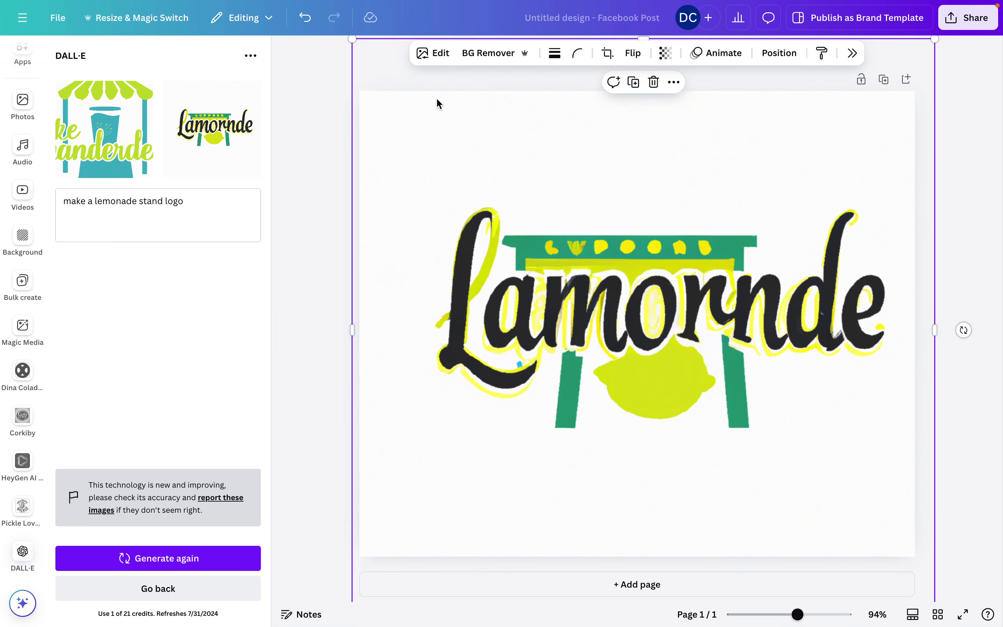
{"action": "left_click", "coordinate": [447, 53]}
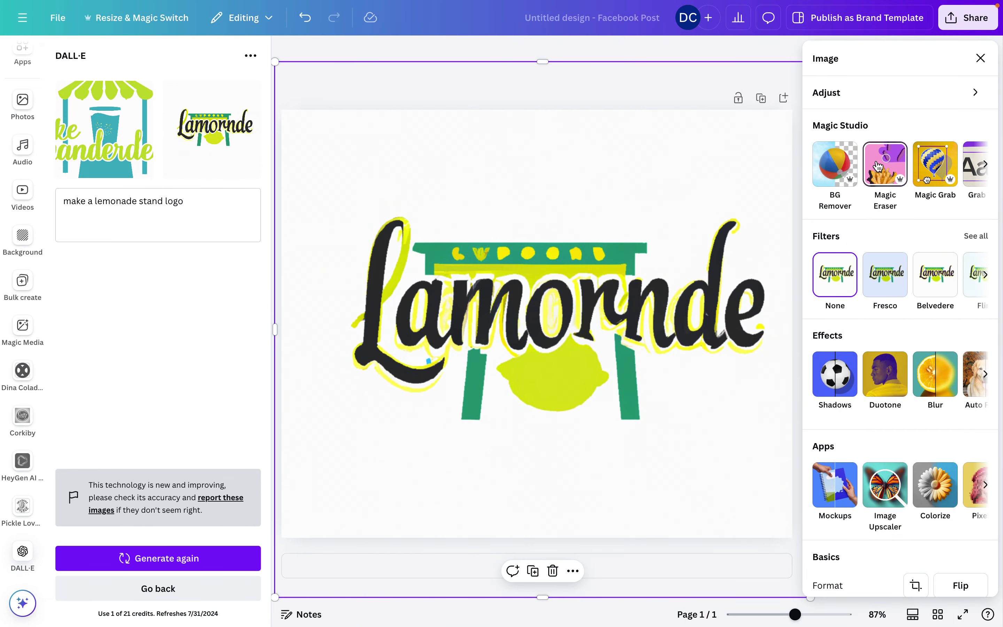
Use Grab Text on the Lamornde lettering to extract it as an editable text box
{"action": "scroll", "coordinate": [878, 166], "scroll_direction": "right", "scroll_amount": 2}
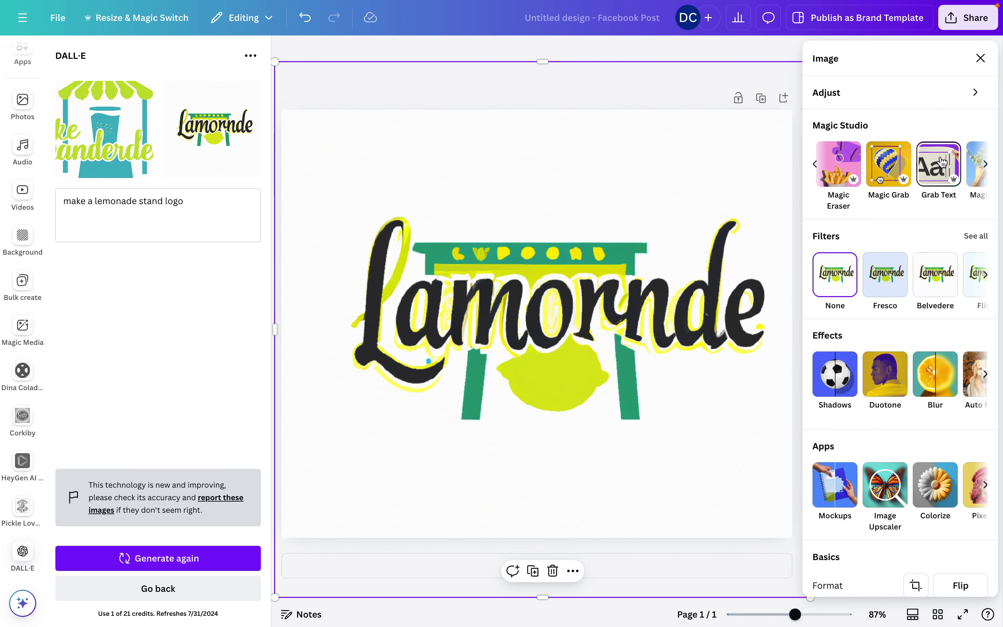
{"action": "left_click", "coordinate": [938, 179]}
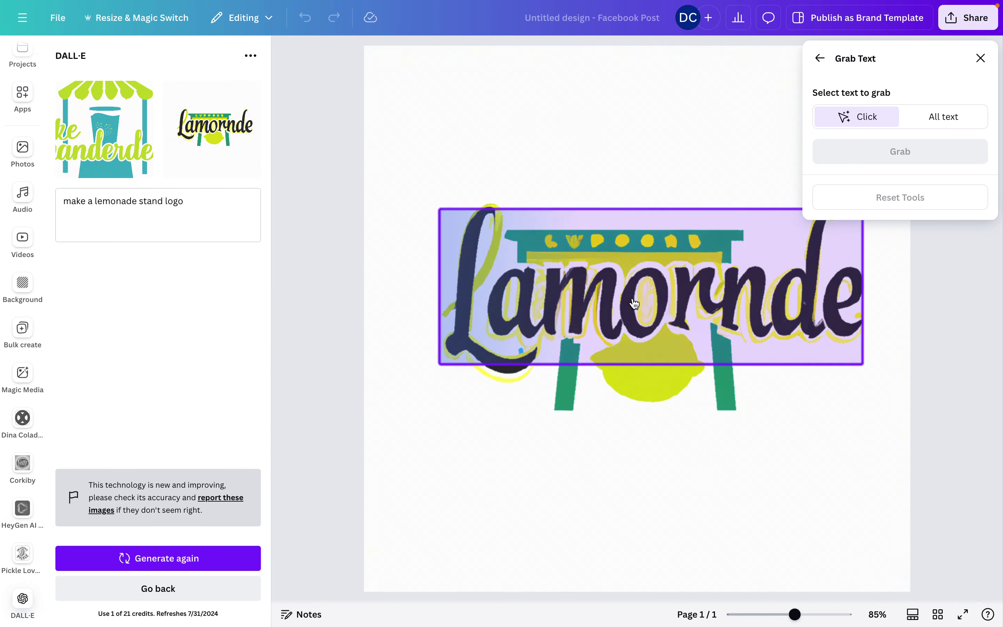
{"action": "left_click", "coordinate": [634, 301]}
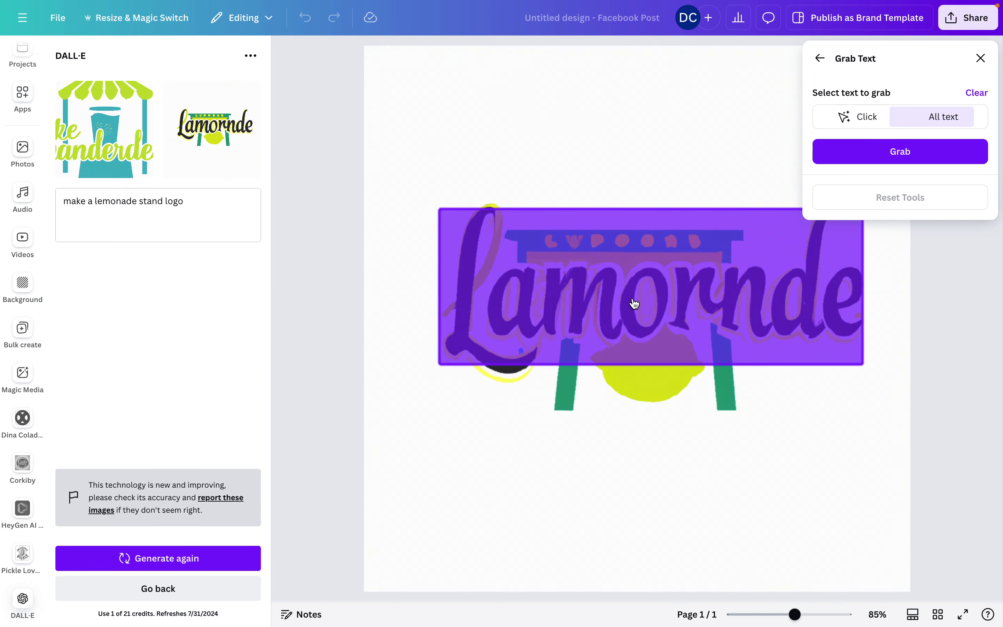
{"action": "left_click", "coordinate": [909, 151]}
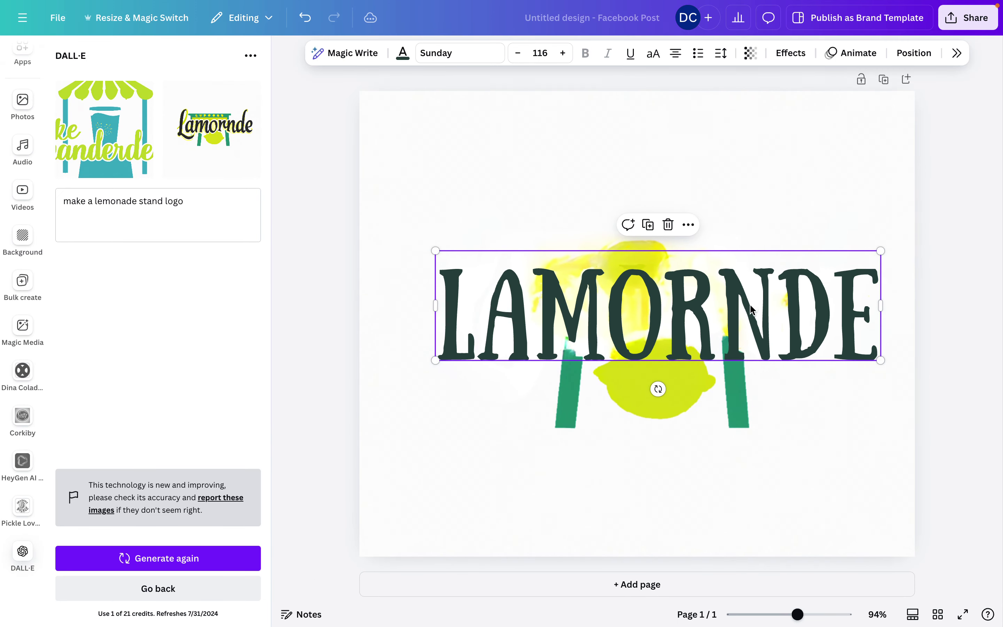
Retype the extracted LAMORNDE text as LEMONADE and drag the heading to the page top
{"action": "double_click", "coordinate": [753, 309]}
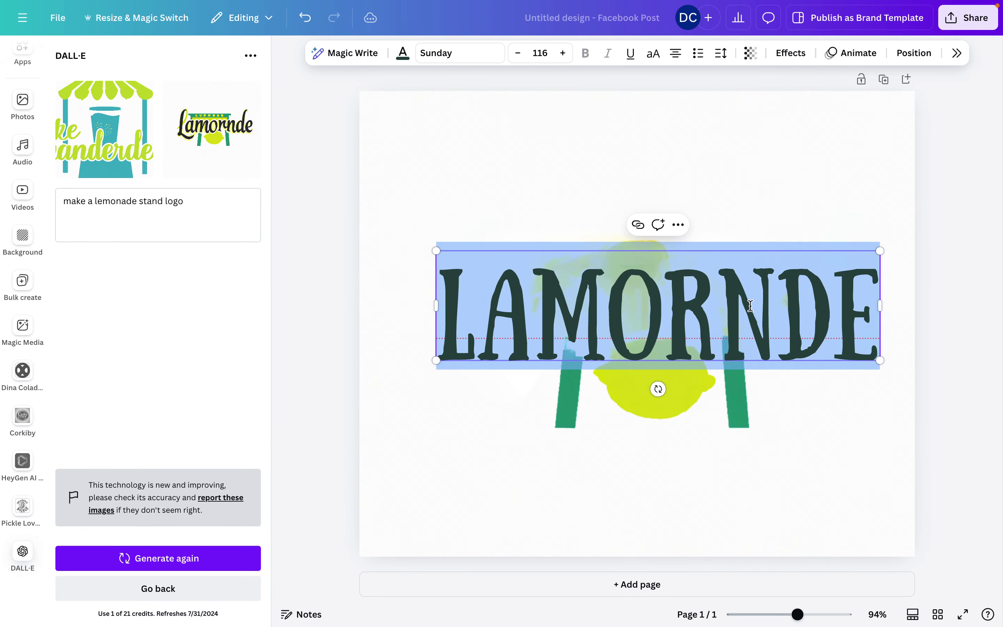
{"action": "type", "text": "LEMONADE"}
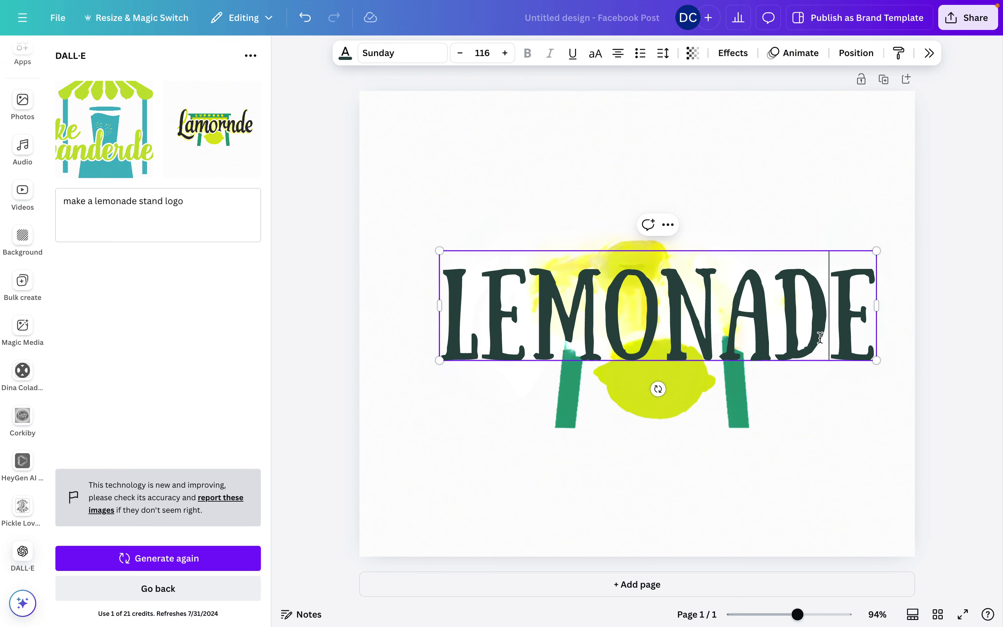
{"action": "left_click", "coordinate": [831, 215]}
{"action": "left_click_drag", "start_coordinate": [757, 312], "coordinate": [760, 182]}
{"action": "left_click", "coordinate": [760, 180]}
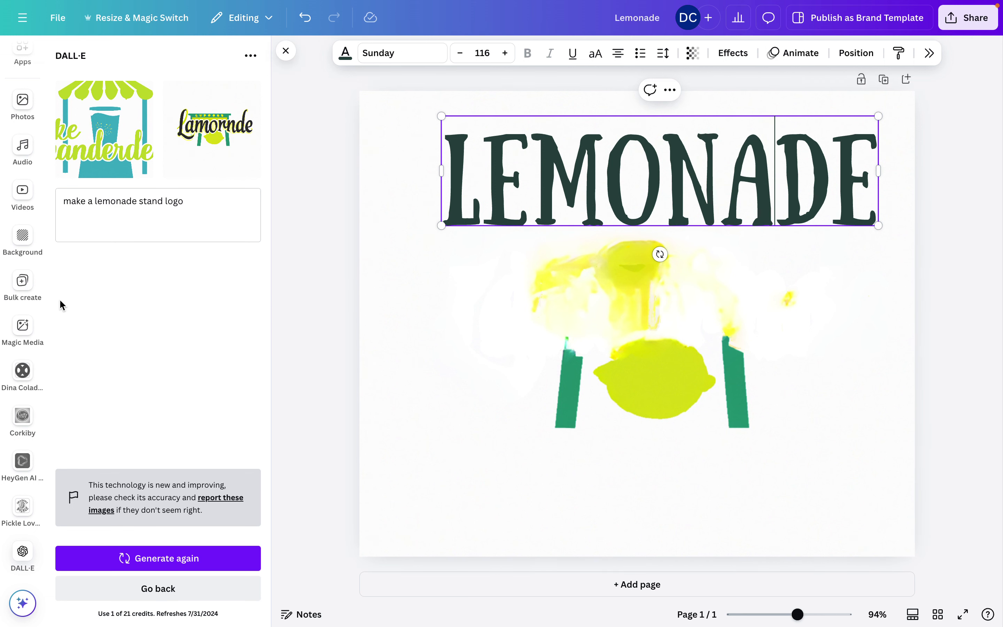
{"action": "scroll", "coordinate": [25, 290], "scroll_direction": "up", "scroll_amount": 5}
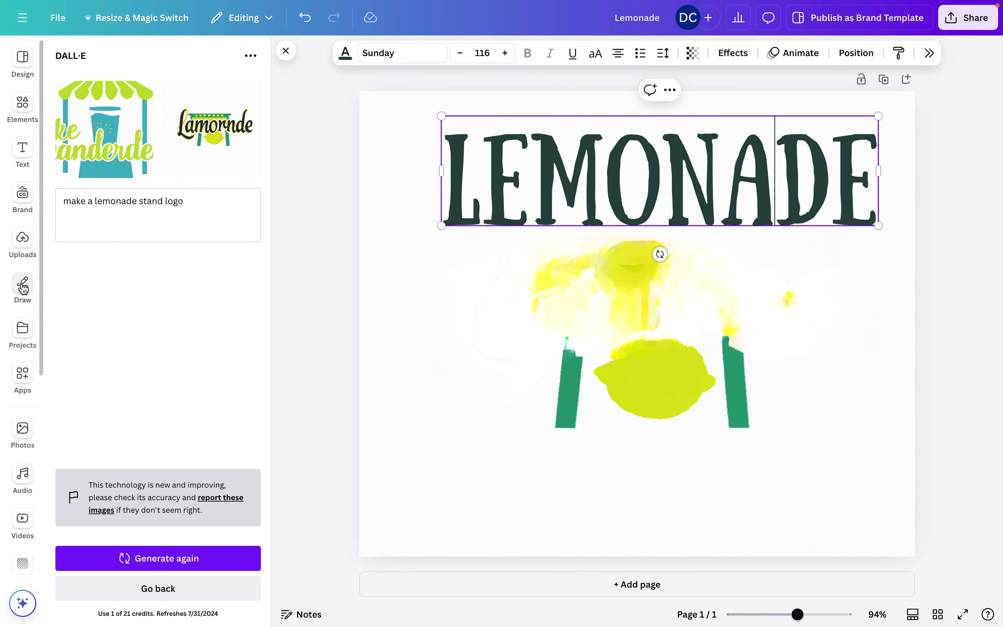
Set up the Draw marker pen at maximum weight 100 in white
{"action": "left_click", "coordinate": [23, 286]}
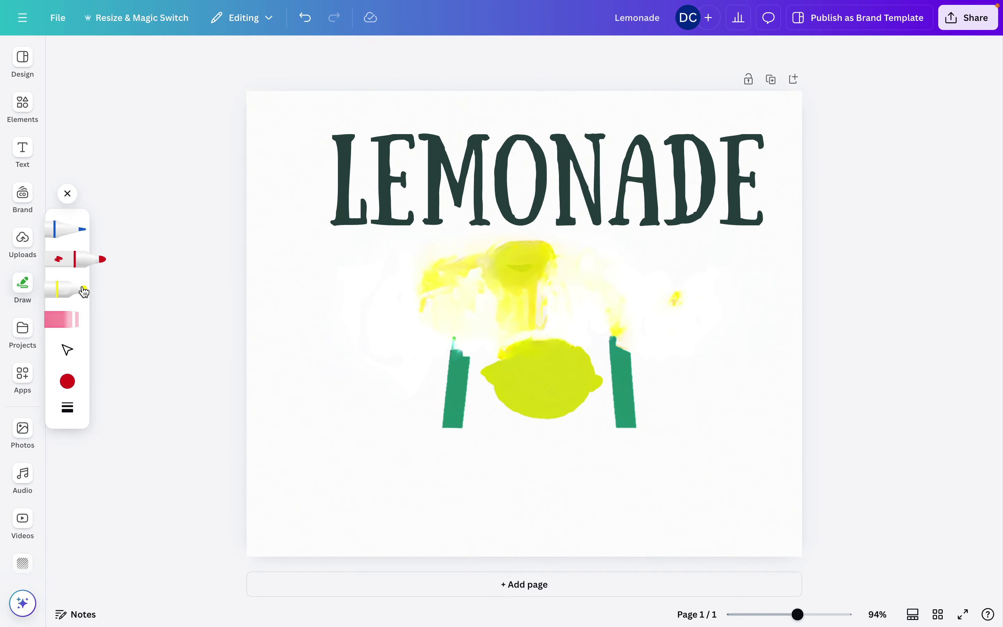
{"action": "left_click", "coordinate": [85, 259]}
{"action": "left_click", "coordinate": [79, 260]}
{"action": "left_click", "coordinate": [68, 407]}
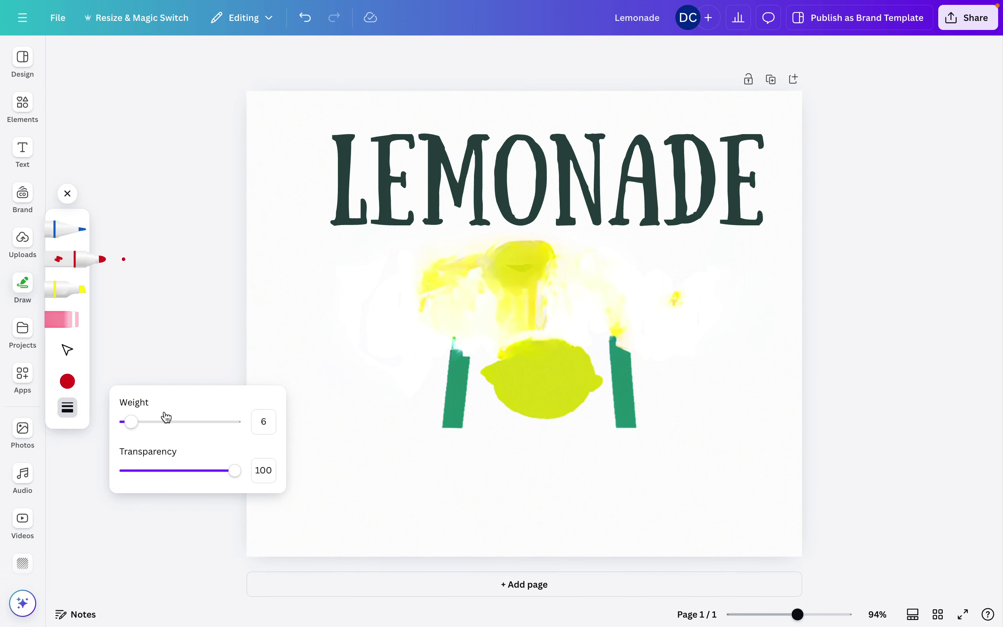
{"action": "left_click_drag", "start_coordinate": [133, 422], "coordinate": [238, 423]}
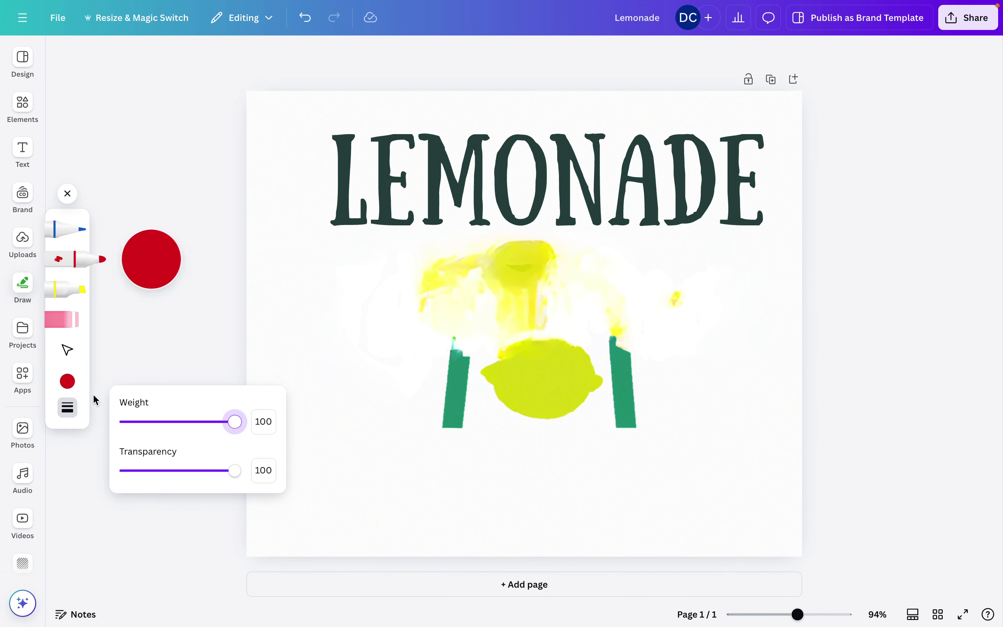
{"action": "left_click", "coordinate": [68, 382]}
{"action": "left_click", "coordinate": [194, 388]}
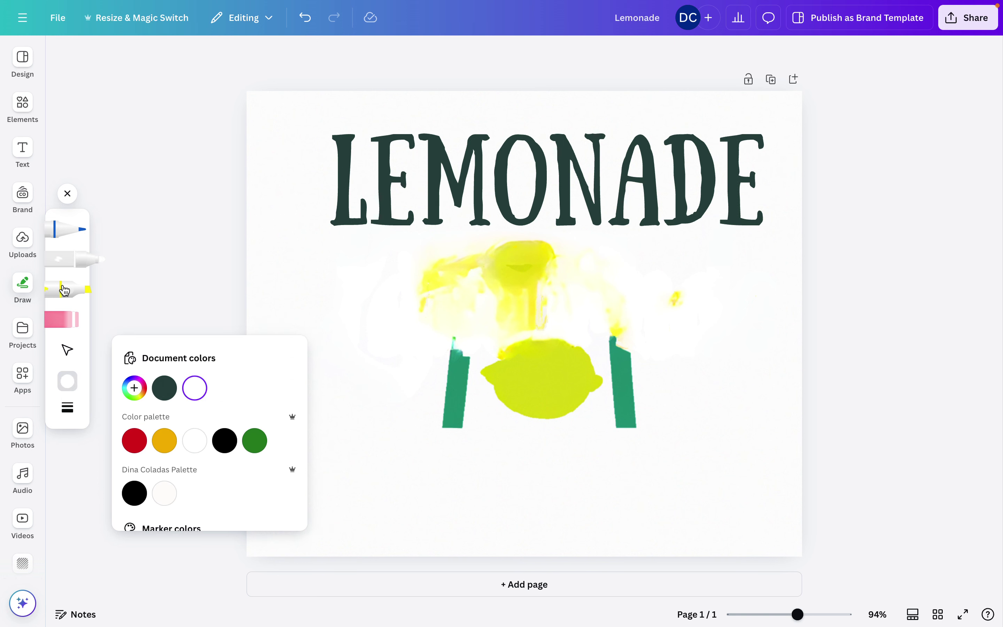
Paint white over the yellow drips and left green post below the heading
{"action": "mouse_move", "coordinate": [439, 282]}
{"action": "left_mouse_down"}
{"action": "mouse_move", "coordinate": [570, 269]}
{"action": "mouse_move", "coordinate": [457, 271]}
{"action": "mouse_move", "coordinate": [528, 260]}
{"action": "mouse_move", "coordinate": [472, 365]}
{"action": "mouse_move", "coordinate": [429, 396]}
{"action": "mouse_move", "coordinate": [405, 360]}
{"action": "mouse_move", "coordinate": [497, 459]}
{"action": "mouse_move", "coordinate": [403, 352]}
{"action": "left_mouse_up"}
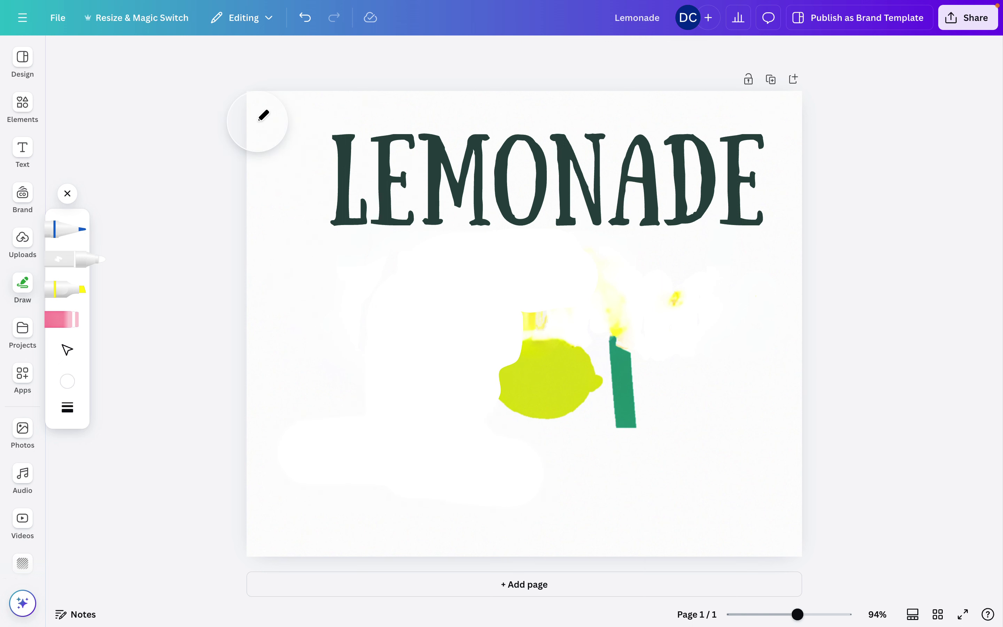
{"action": "left_click", "coordinate": [65, 198]}
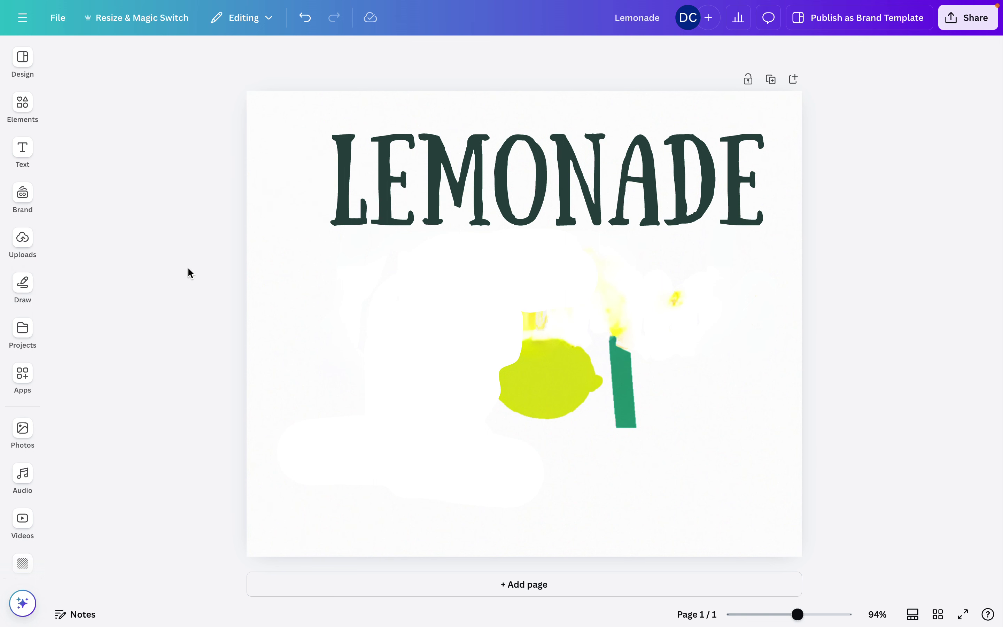
{"action": "left_click", "coordinate": [351, 309]}
Select the large background logo image and bring up its Edit options
{"action": "left_click", "coordinate": [649, 308]}
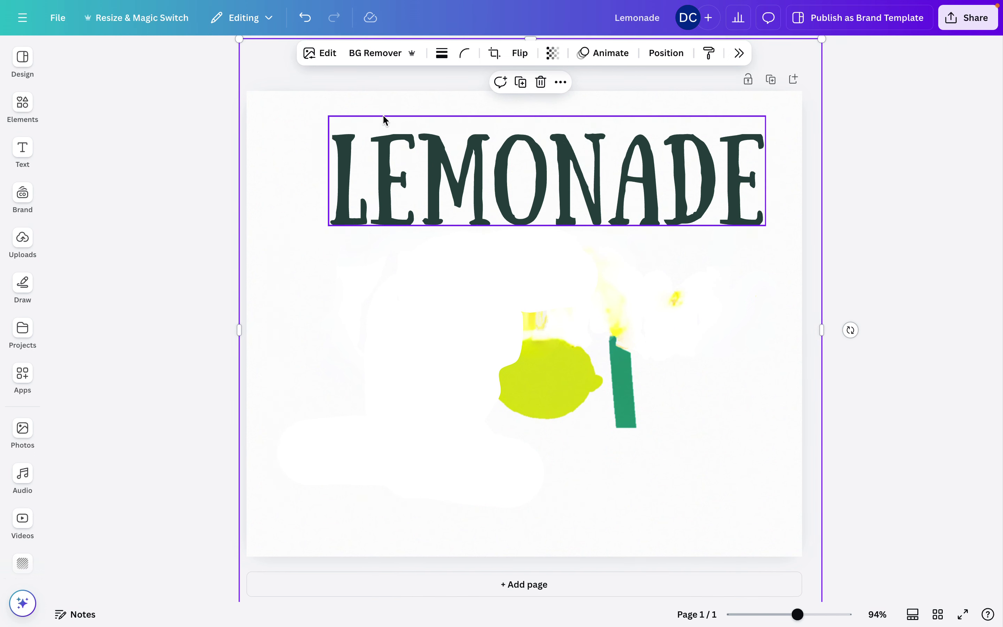
{"action": "left_click", "coordinate": [325, 62]}
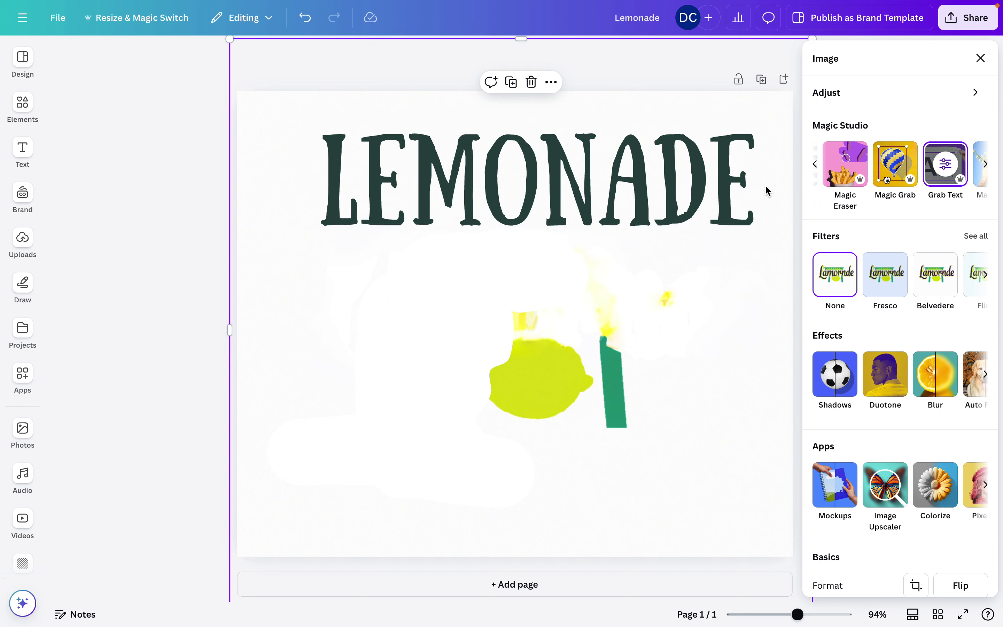
{"action": "scroll", "coordinate": [921, 178], "scroll_direction": "right", "scroll_amount": 3}
{"action": "scroll", "coordinate": [923, 178], "scroll_direction": "left", "scroll_amount": 3}
Use Magic Eraser at brush size 88 to erase the lemon, green posts and drips
{"action": "left_click", "coordinate": [887, 173]}
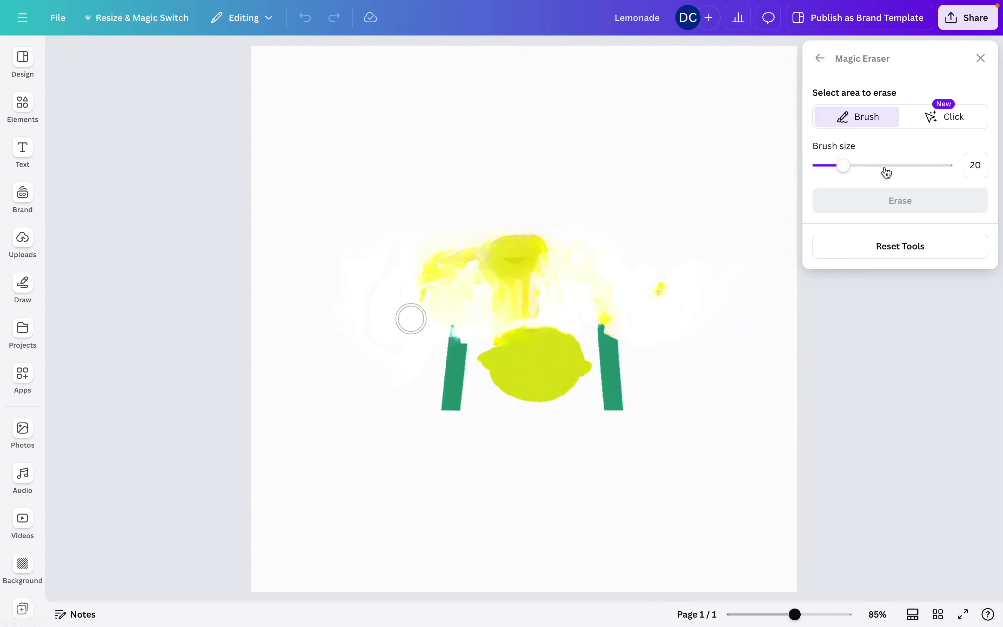
{"action": "left_click_drag", "start_coordinate": [844, 166], "coordinate": [931, 166]}
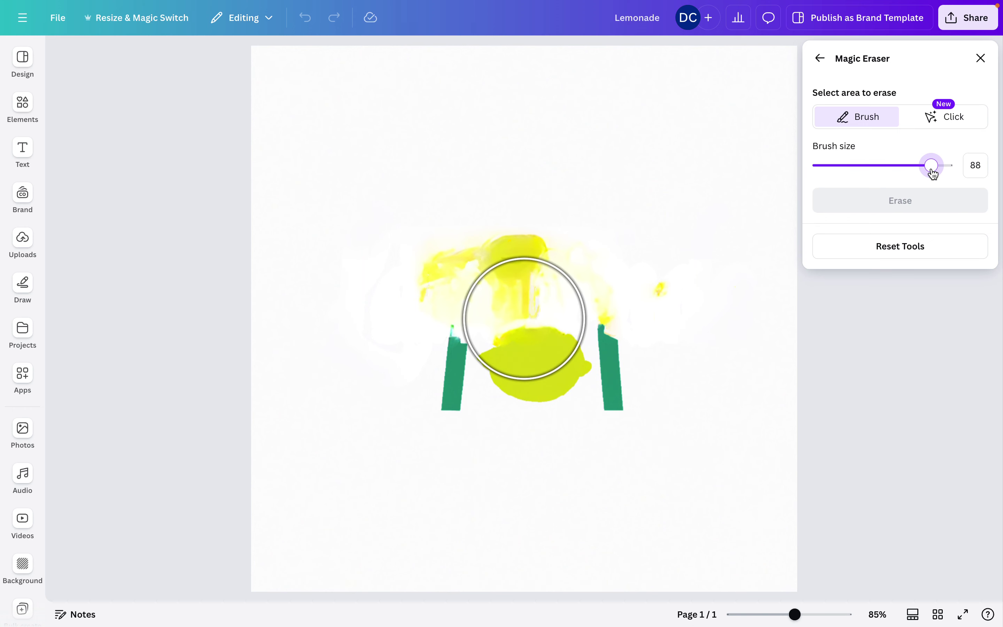
{"action": "mouse_move", "coordinate": [600, 361]}
{"action": "left_mouse_down"}
{"action": "mouse_move", "coordinate": [413, 349]}
{"action": "mouse_move", "coordinate": [423, 316]}
{"action": "mouse_move", "coordinate": [467, 279]}
{"action": "mouse_move", "coordinate": [624, 292]}
{"action": "mouse_move", "coordinate": [492, 400]}
{"action": "mouse_move", "coordinate": [458, 403]}
{"action": "mouse_move", "coordinate": [477, 373]}
{"action": "left_mouse_up"}
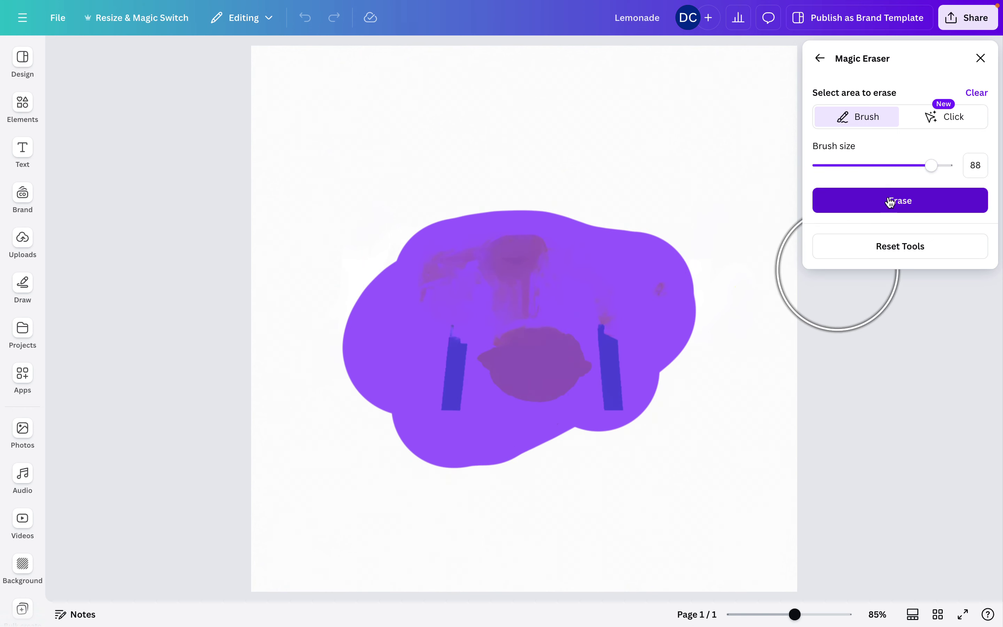
{"action": "left_click", "coordinate": [888, 206]}
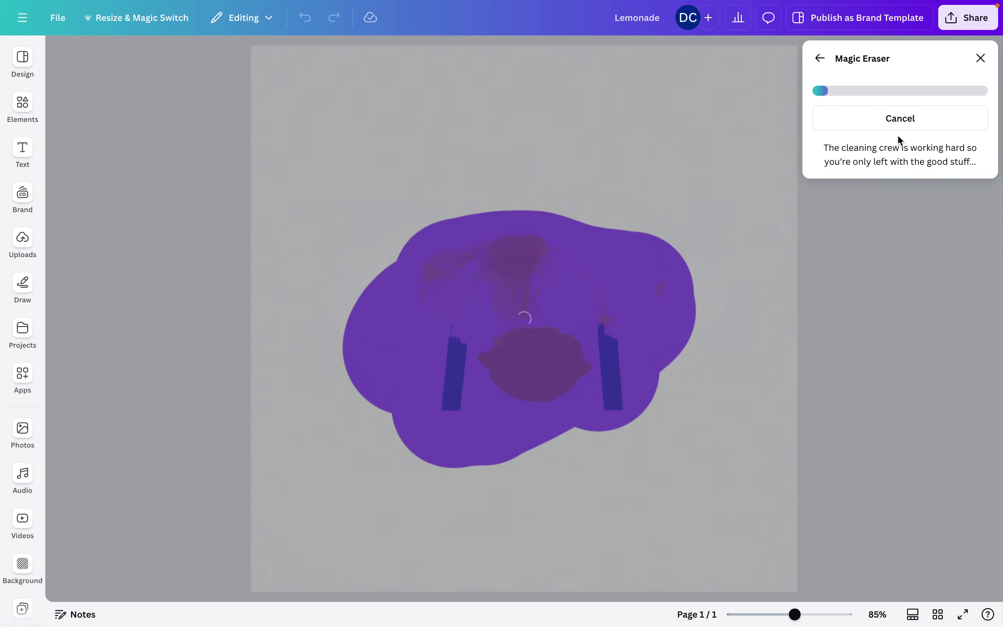